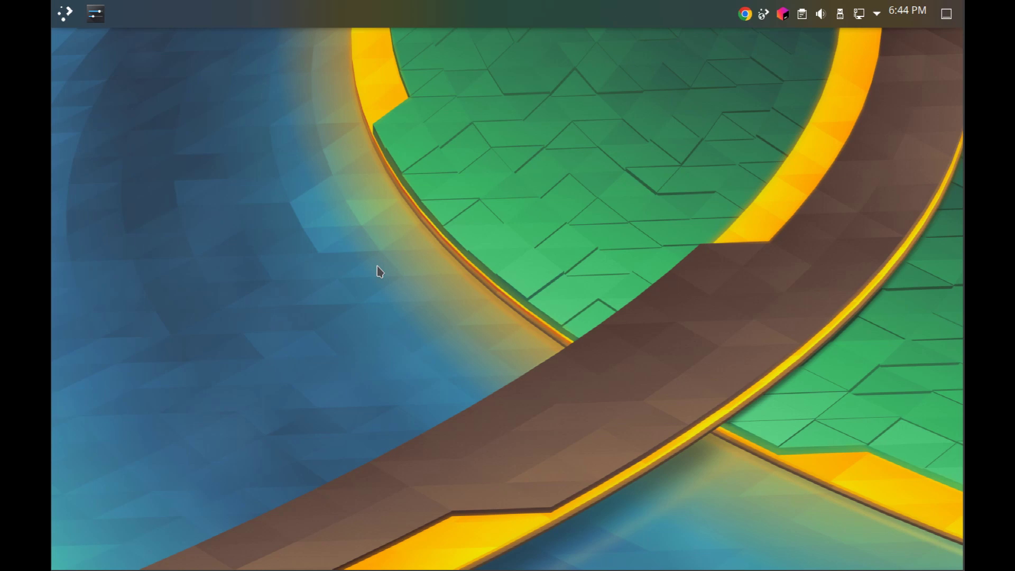
Step: Open the Virtual Desktops settings in System Settings and add three new desktops
click(333, 240)
click(94, 16)
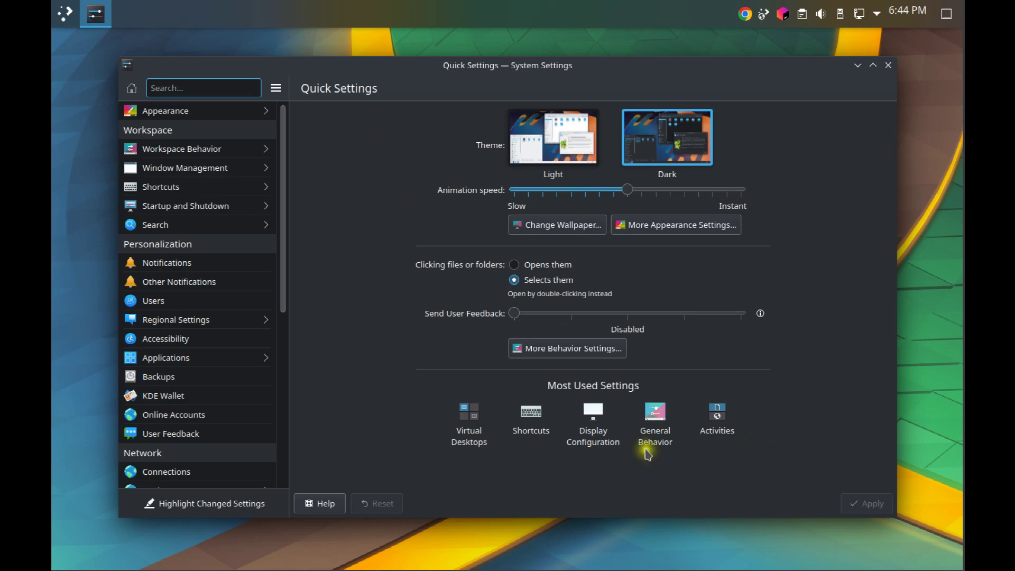
click(466, 413)
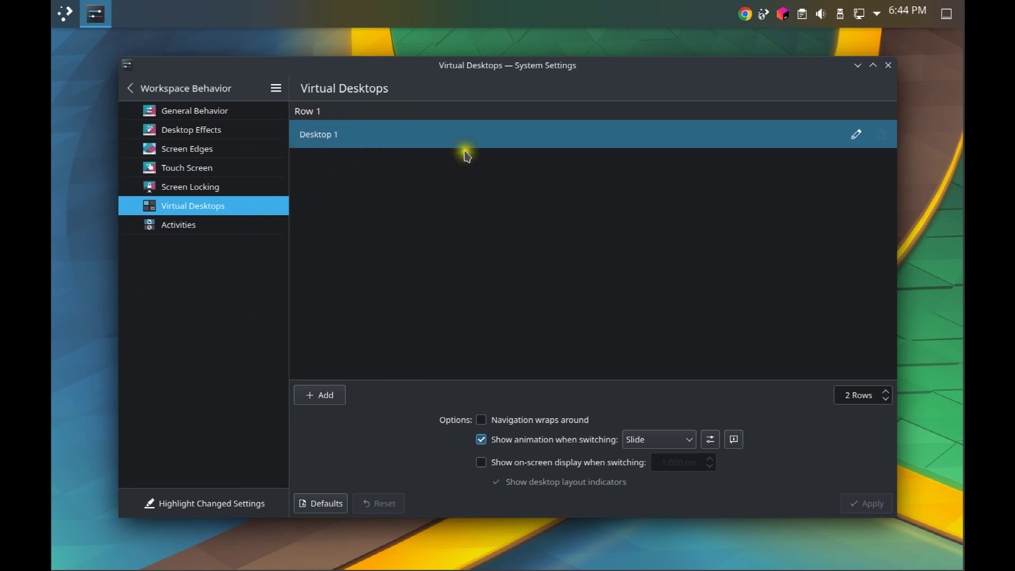
click(332, 145)
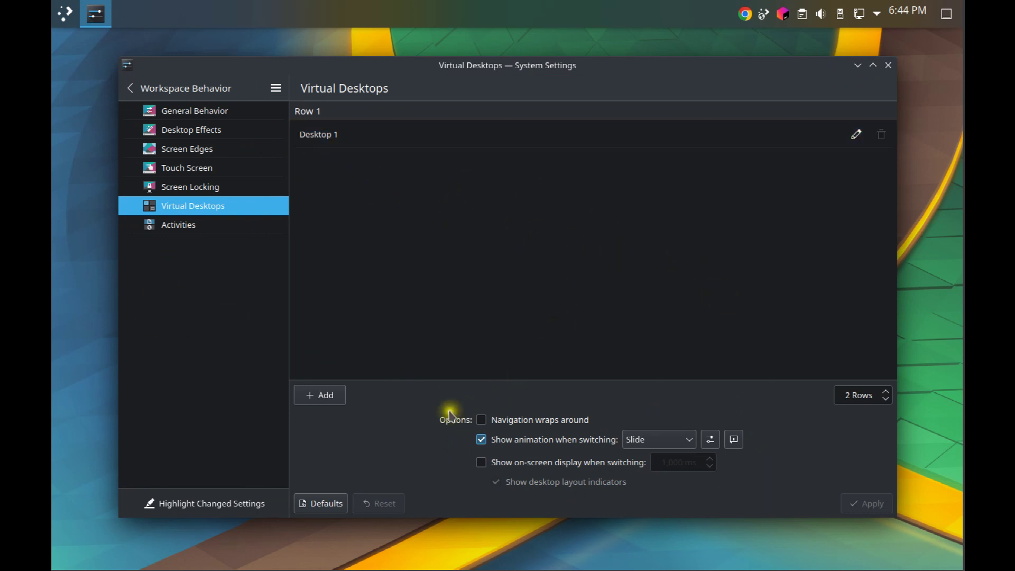
click(311, 397)
click(310, 396)
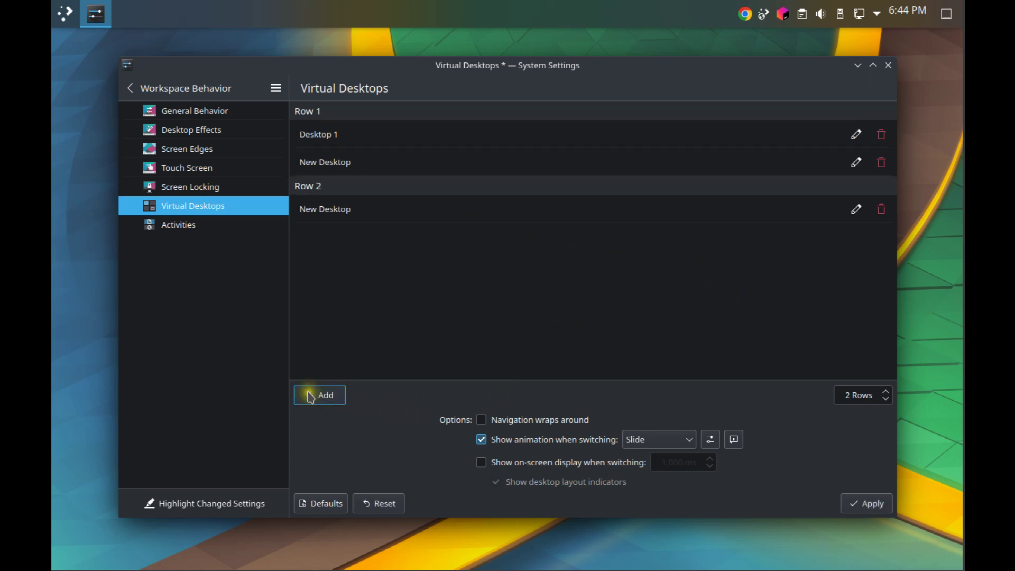
click(311, 395)
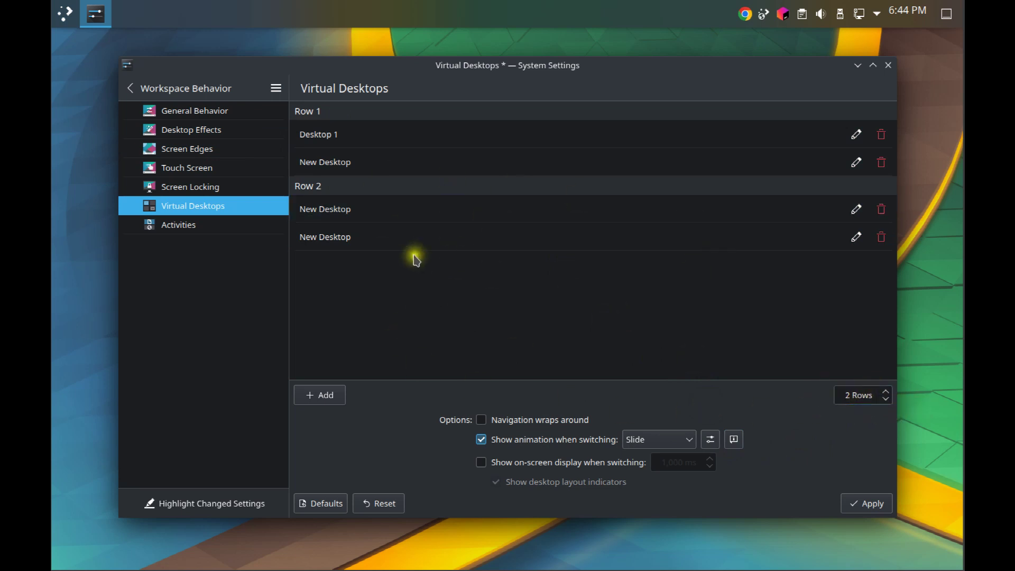
Step: Rename the three new desktops as Desktop 2, Desktop 3 and Desktop 4, apply the changes and close the settings window
click(856, 134)
key(ctrl+c)
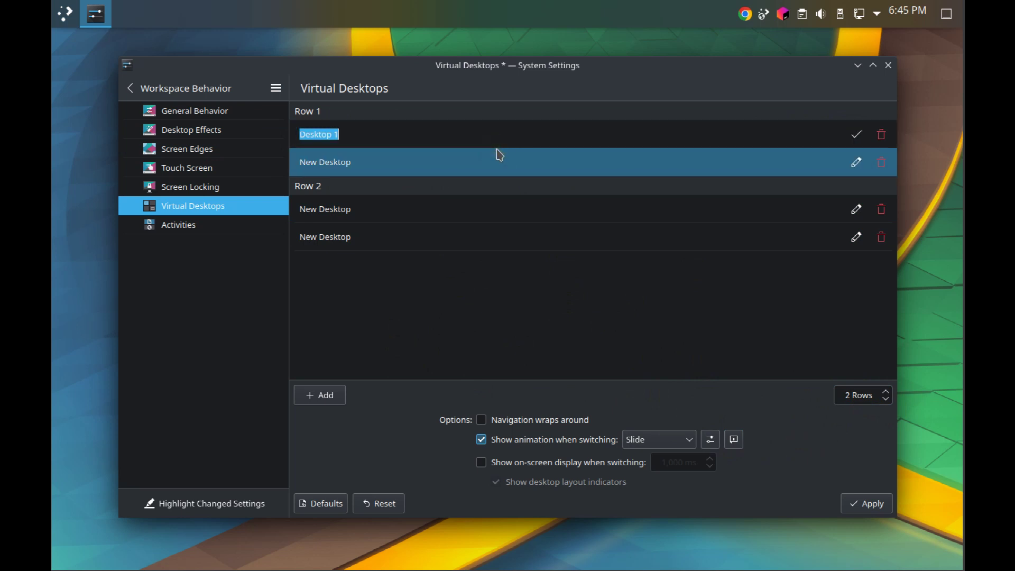
click(856, 162)
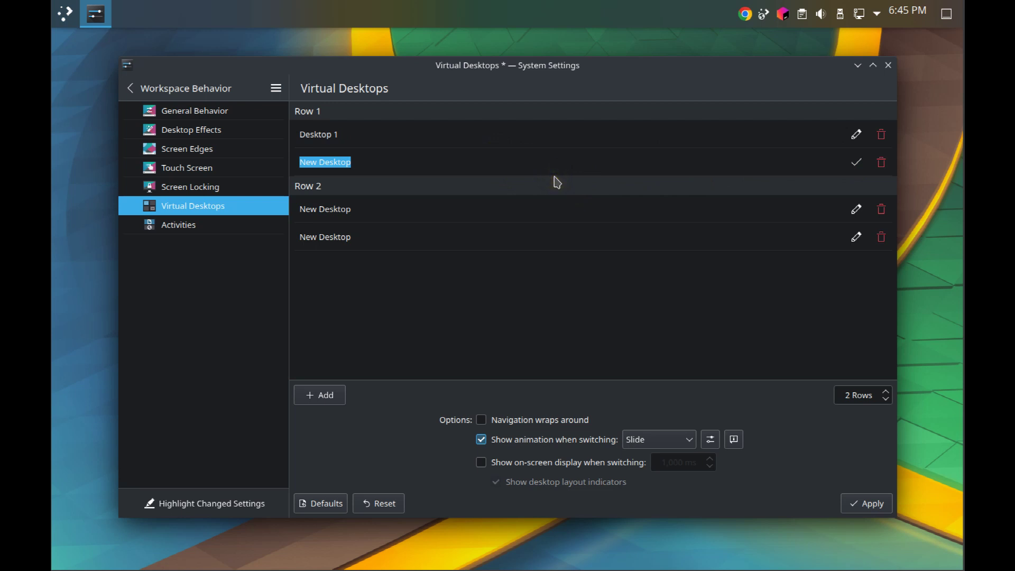
key(ctrl+v)
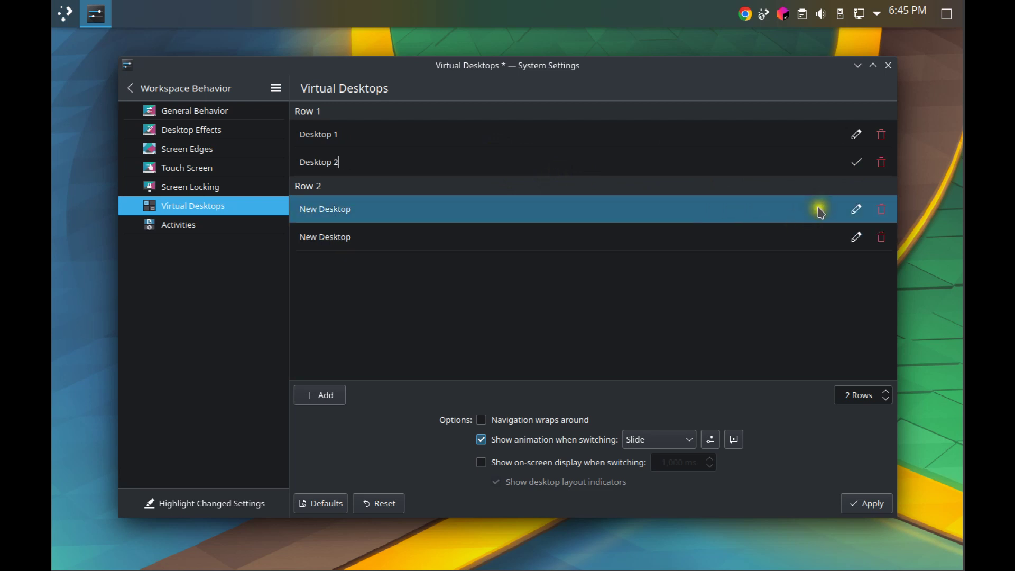
click(856, 209)
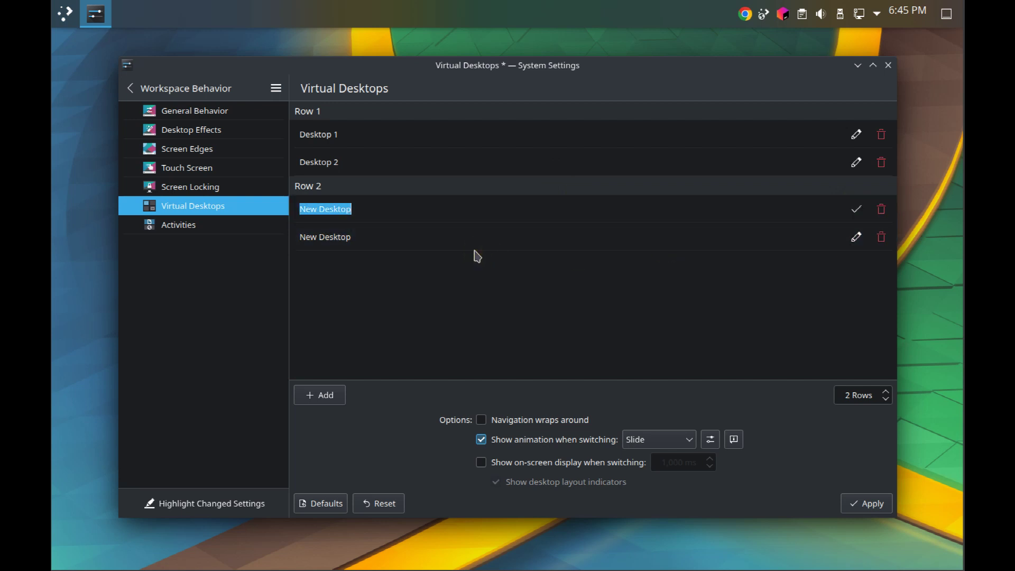
key(ctrl+v)
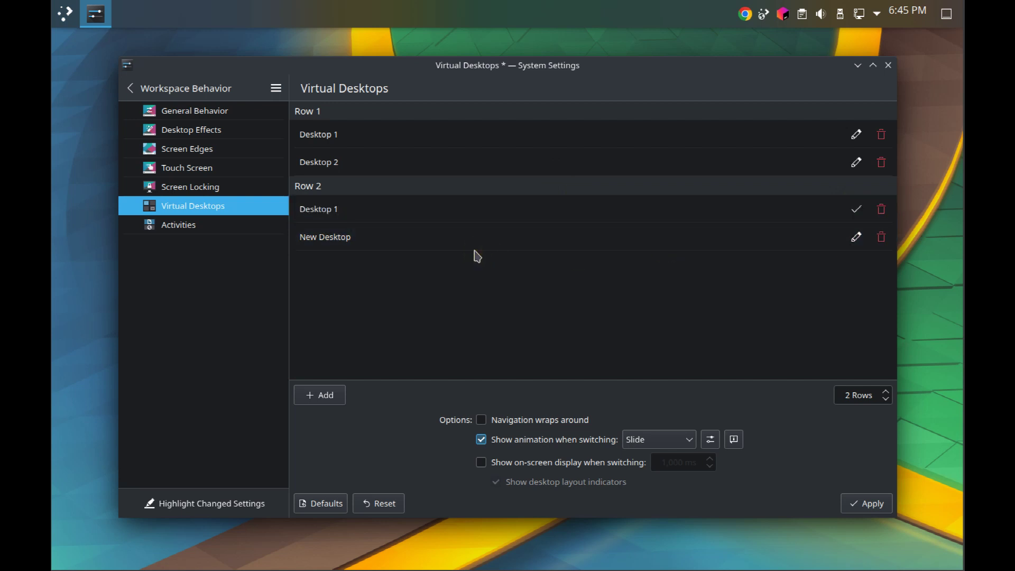
click(483, 244)
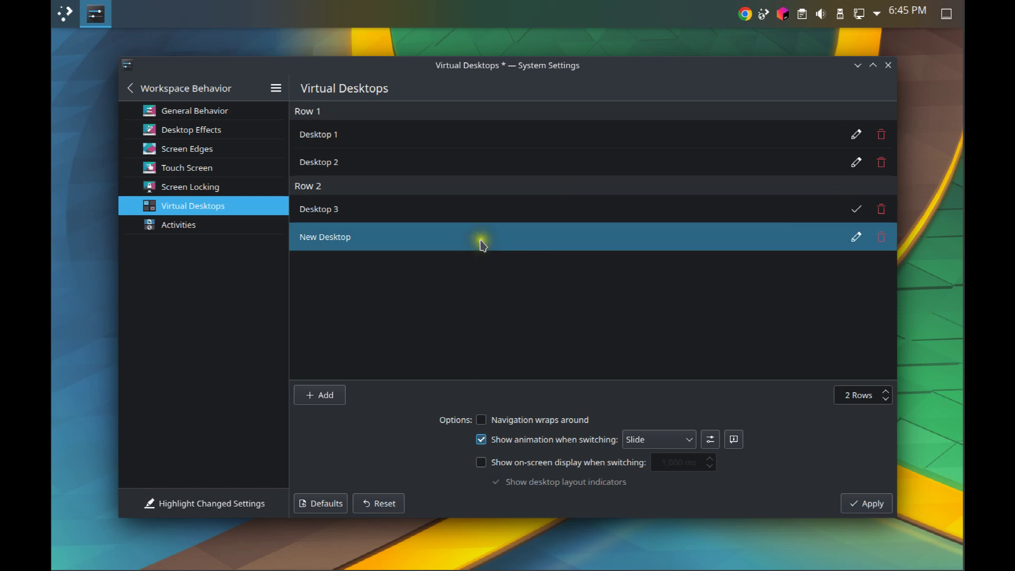
click(855, 237)
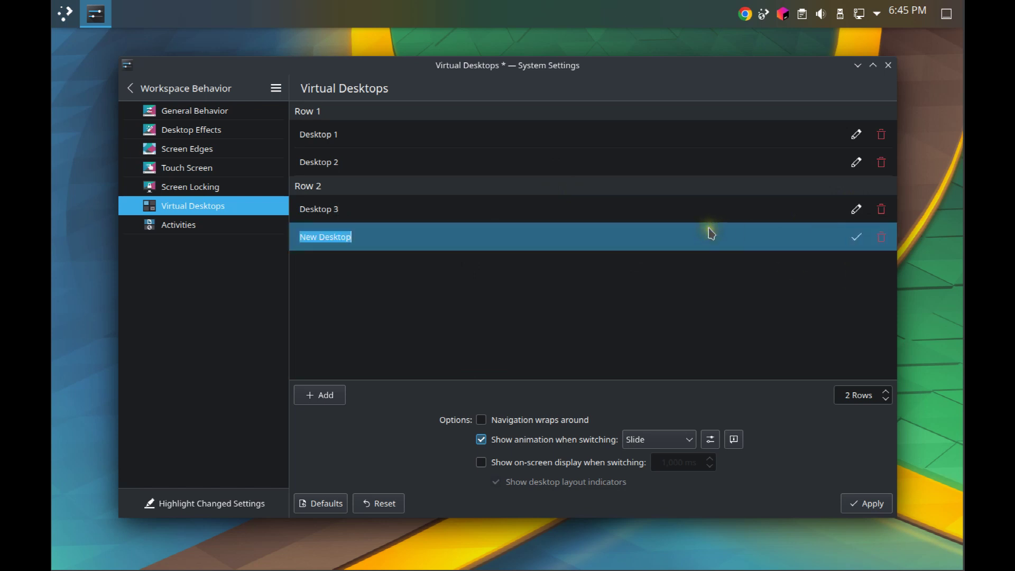
key(ctrl+v)
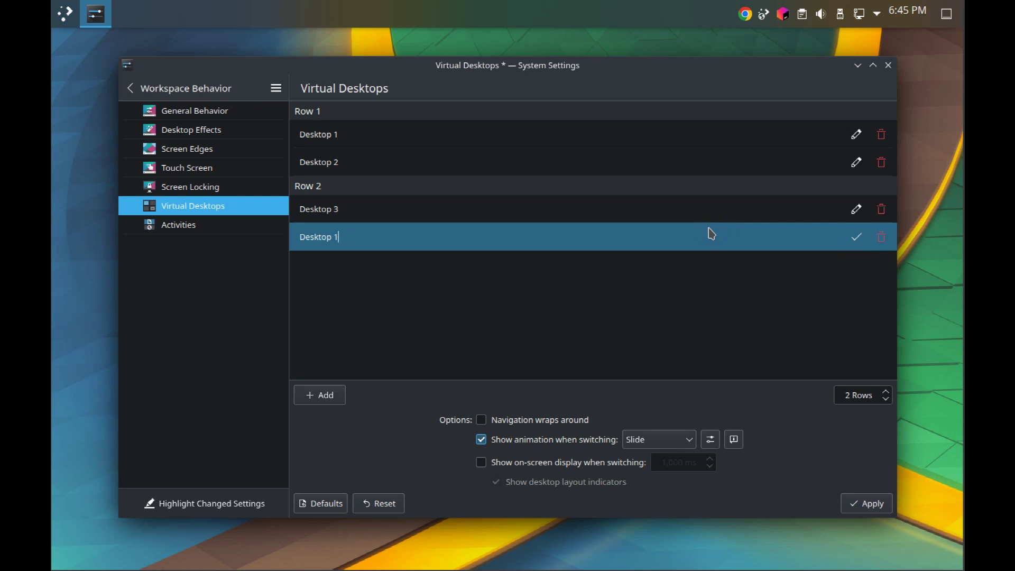
click(867, 503)
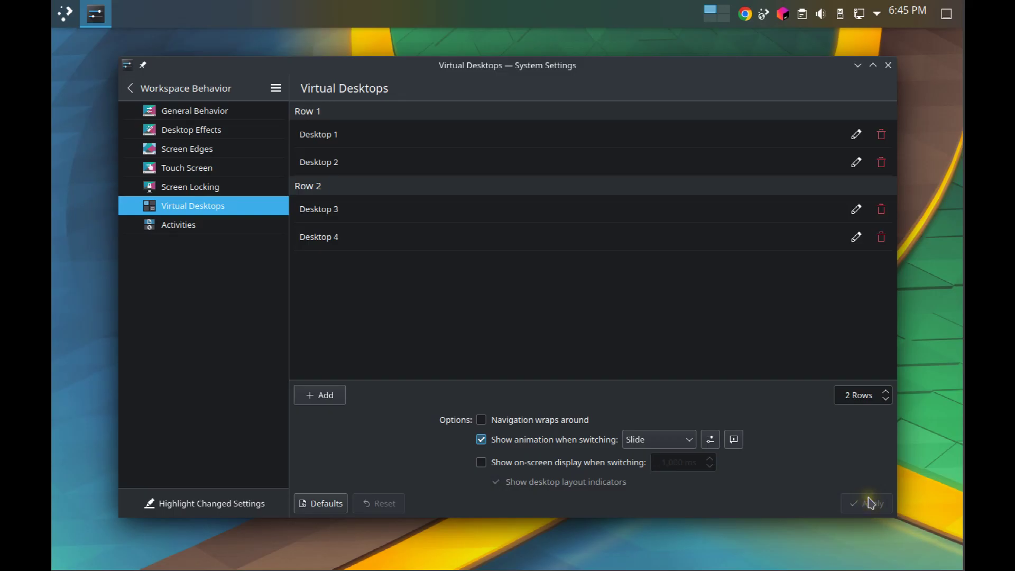
click(890, 66)
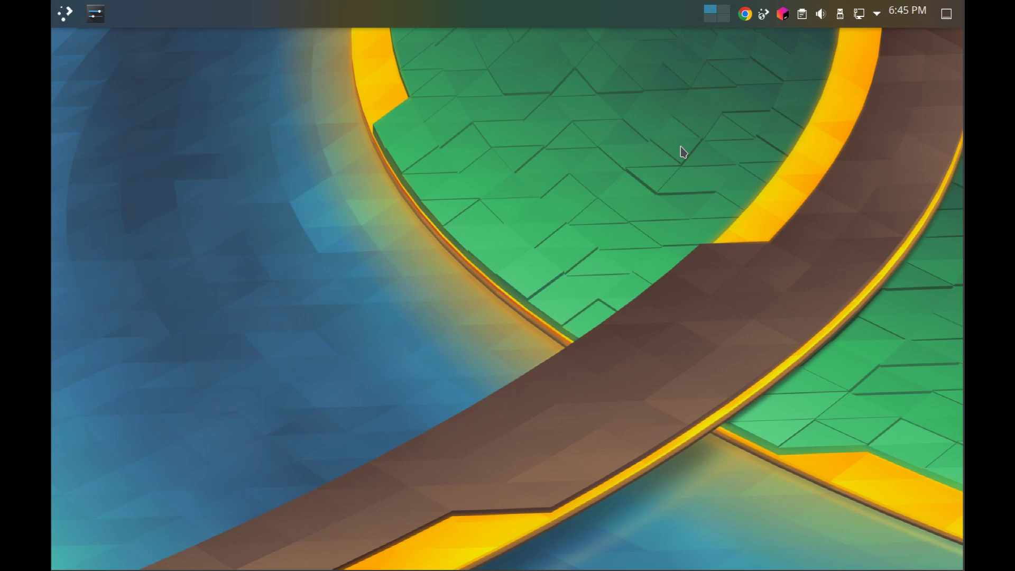
Step: Reopen System Settings and examine KWin's global shortcuts for switching between virtual desktops
click(95, 13)
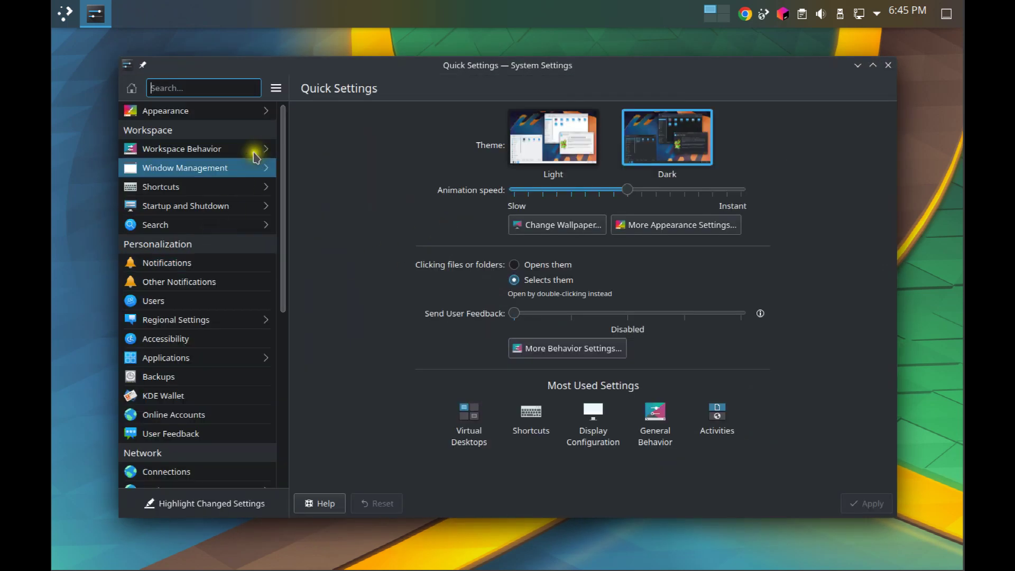
click(161, 187)
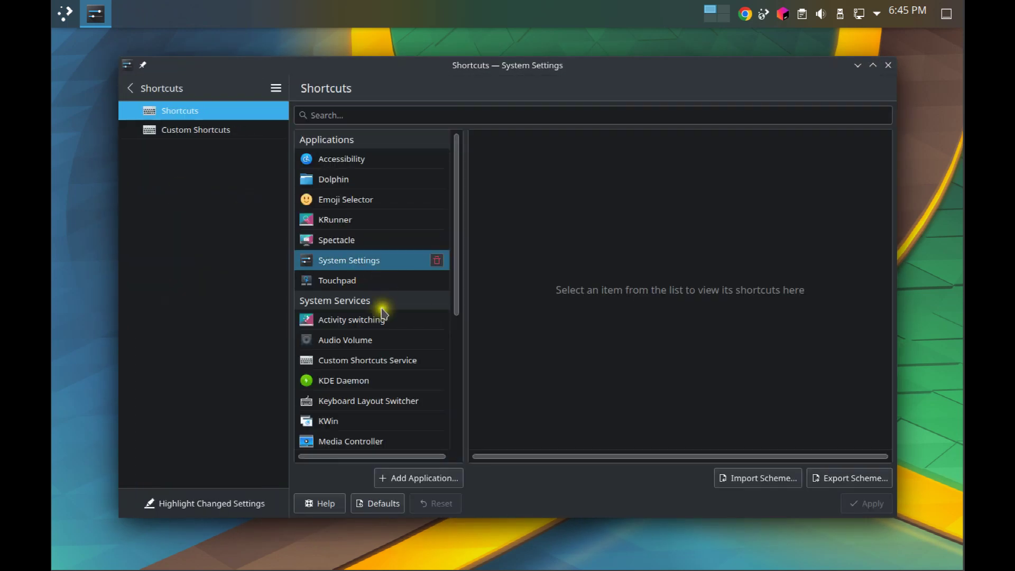
click(340, 421)
scroll(681, 291, down, 5)
scroll(686, 282, down, 6)
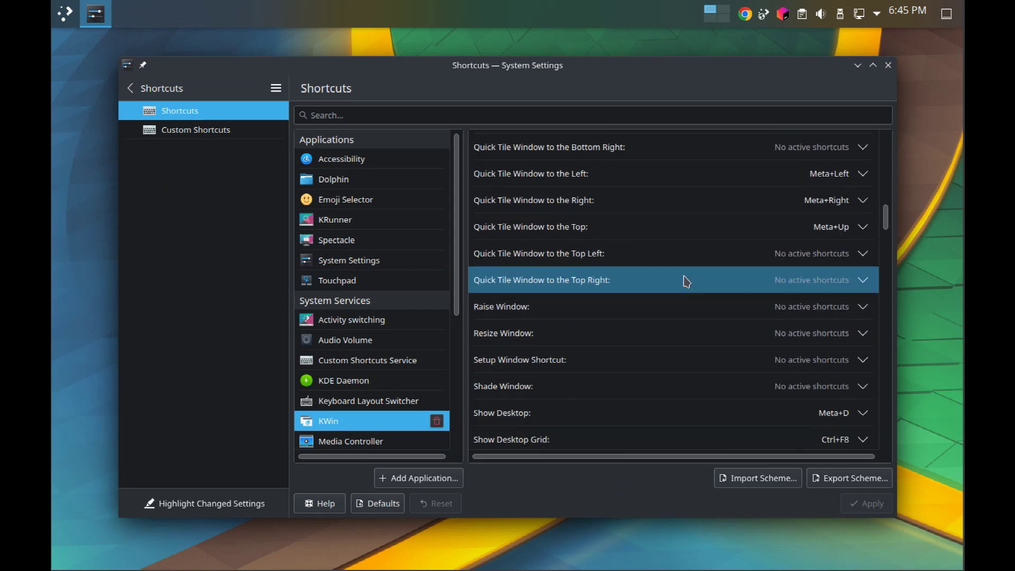
scroll(686, 281, down, 3)
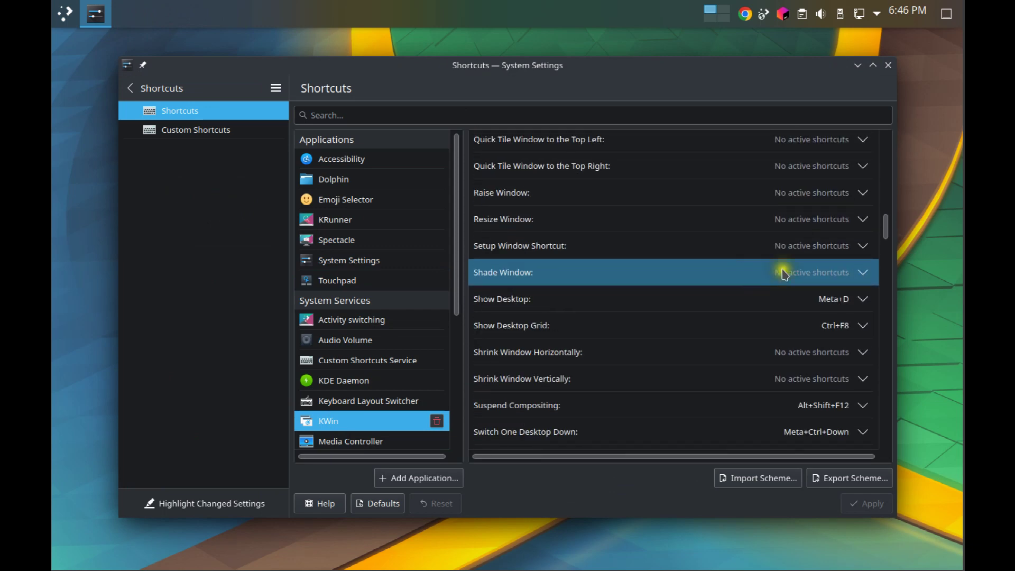
drag(884, 225, 887, 257)
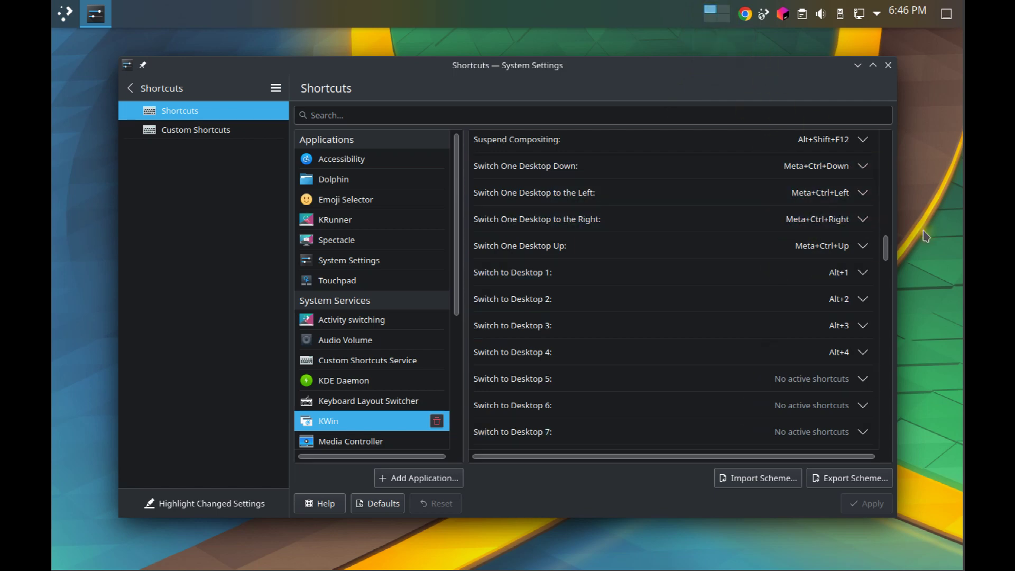
Step: Test desktop switching: go to Desktop 4 and back to Desktop 1, move one desktop right and one down, and return to Desktop 1
key(alt+4)
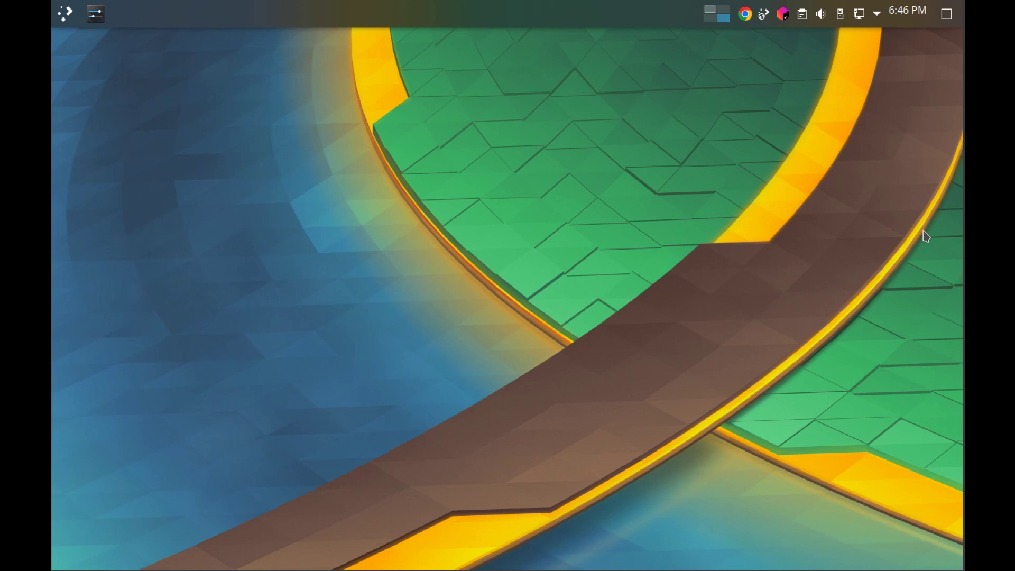
key(alt+1)
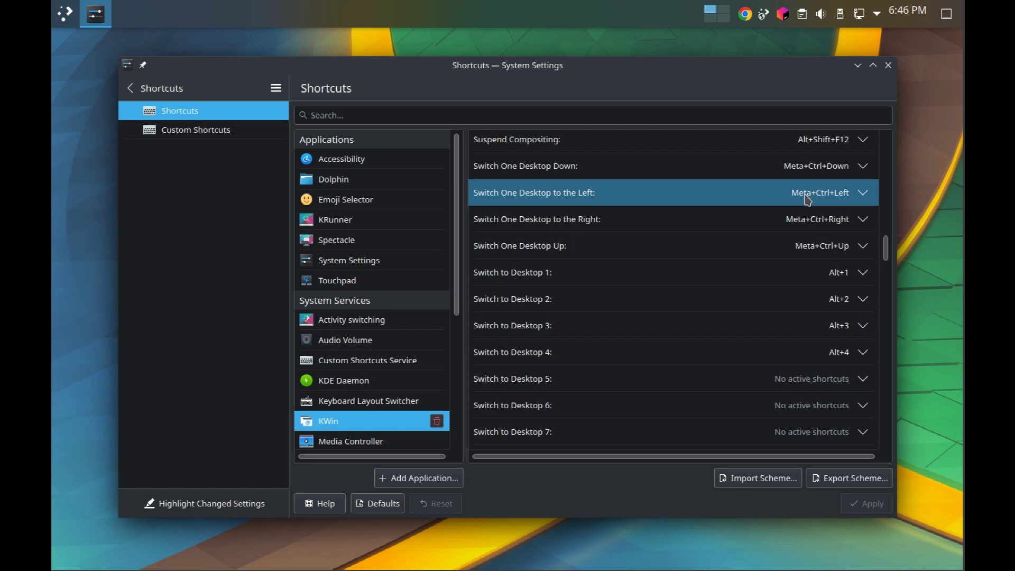
key(ctrl+super+Right)
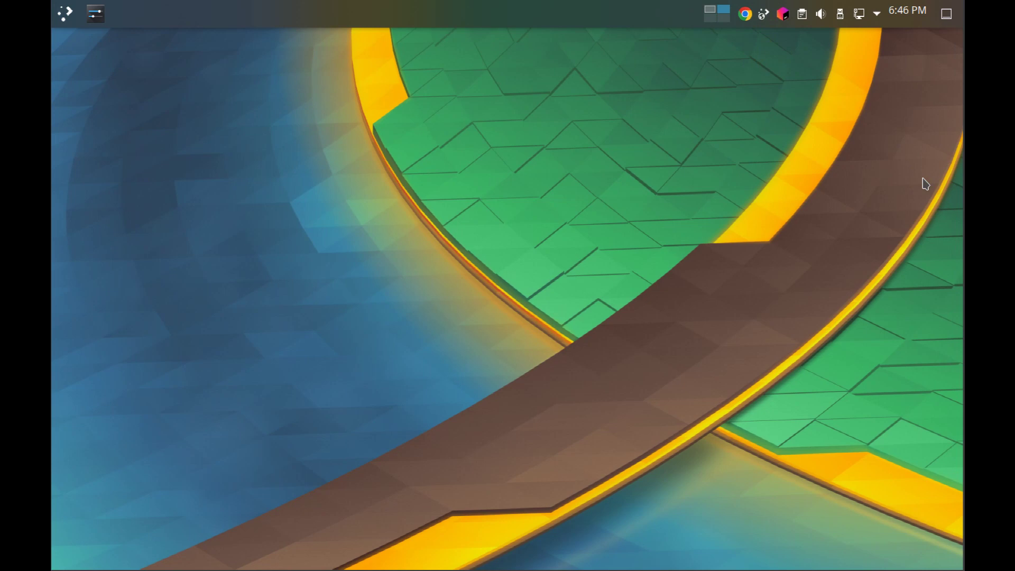
key(ctrl+super+Down)
key(alt+1)
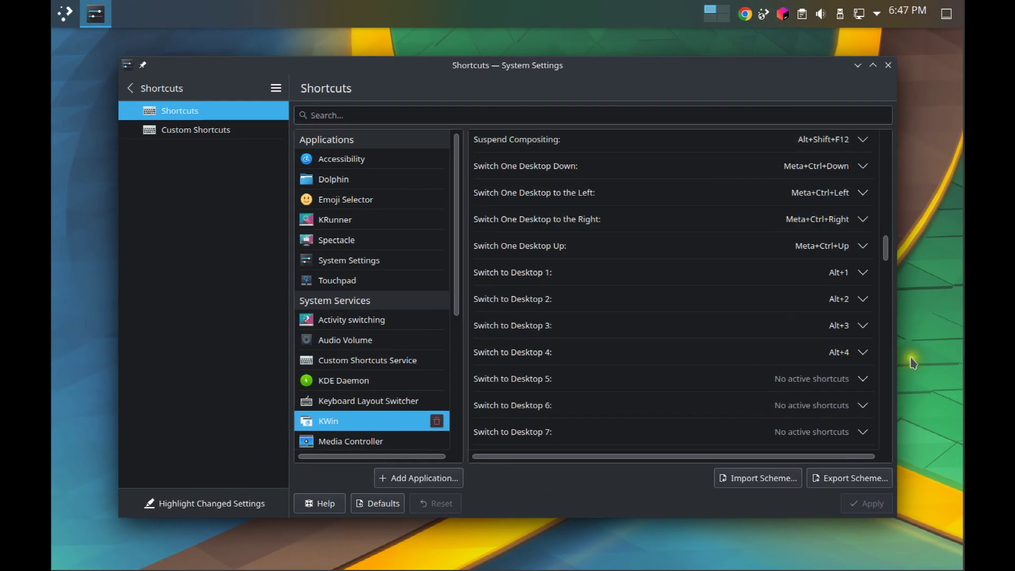
Step: Return to the Virtual Desktops settings, enable Navigation wraps around and apply the change
click(128, 90)
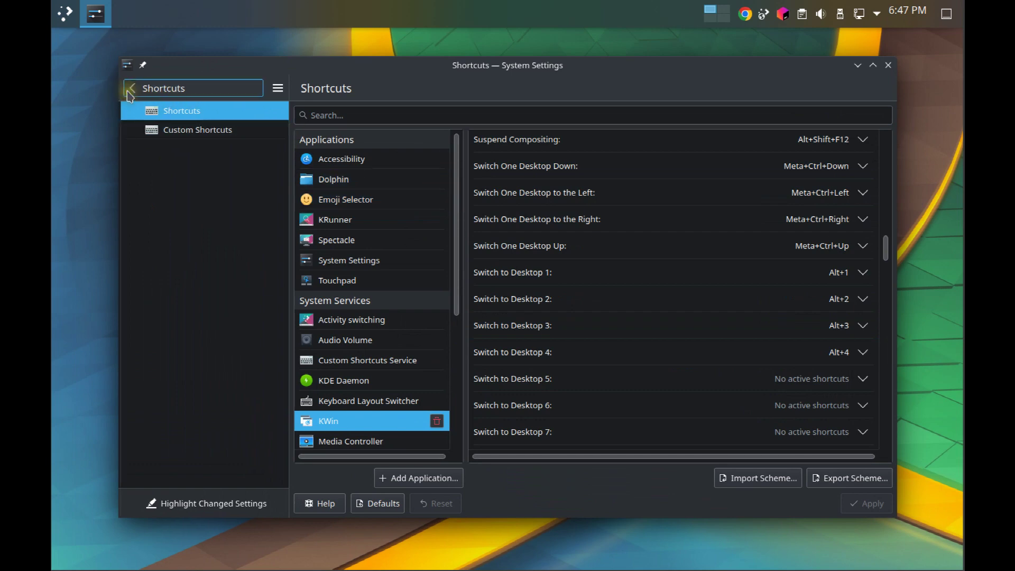
click(132, 91)
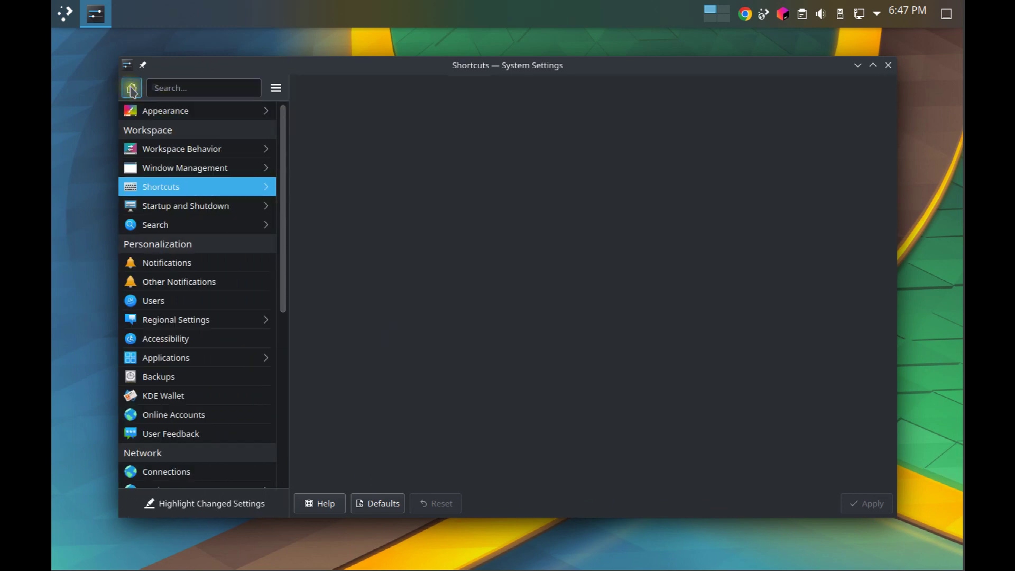
click(468, 414)
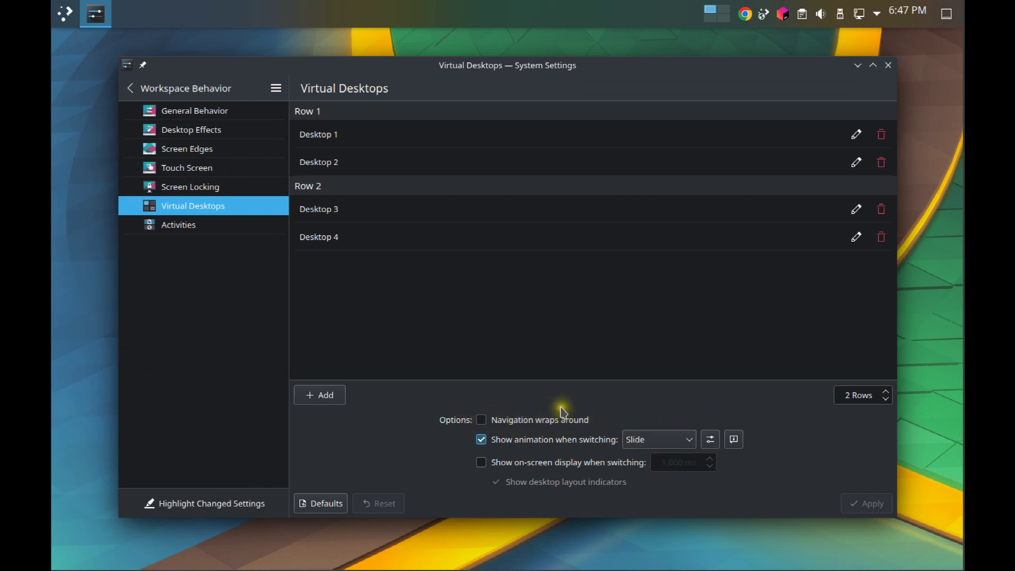
click(481, 419)
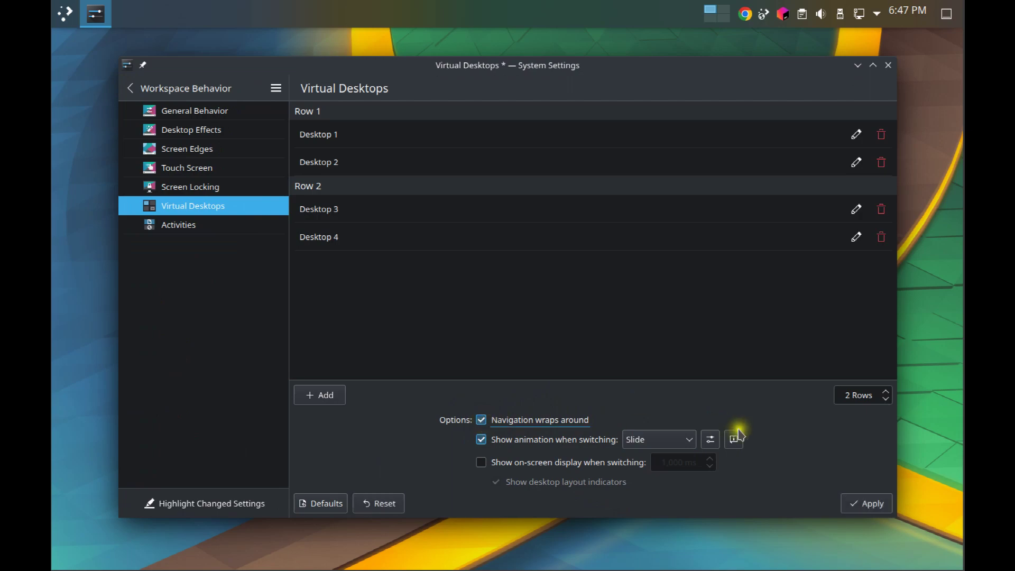
click(867, 503)
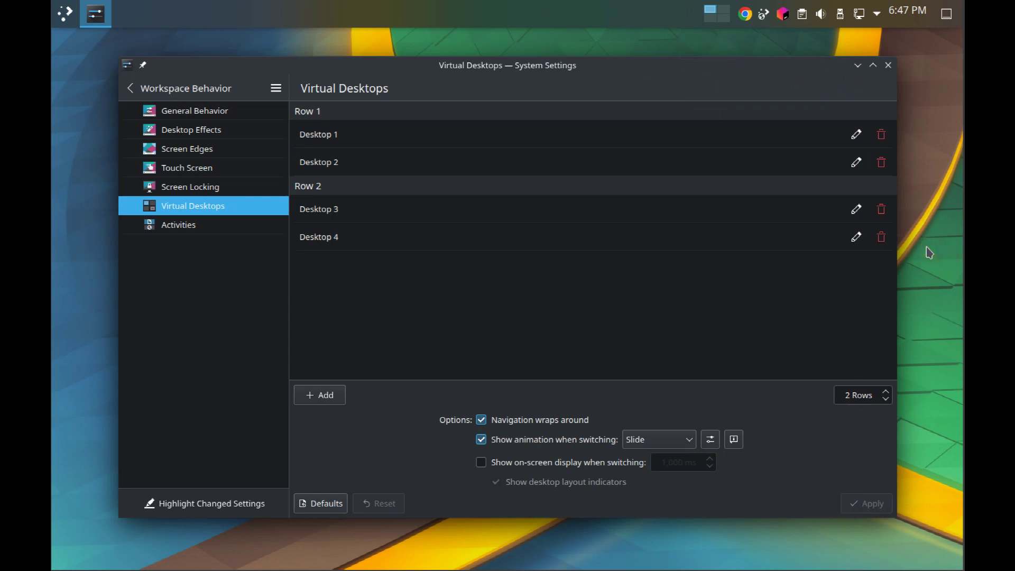
Step: Test vertical desktop navigation by switching repeatedly between Desktop 1 and Desktop 3, ending on Desktop 3
key(ctrl+super+Down)
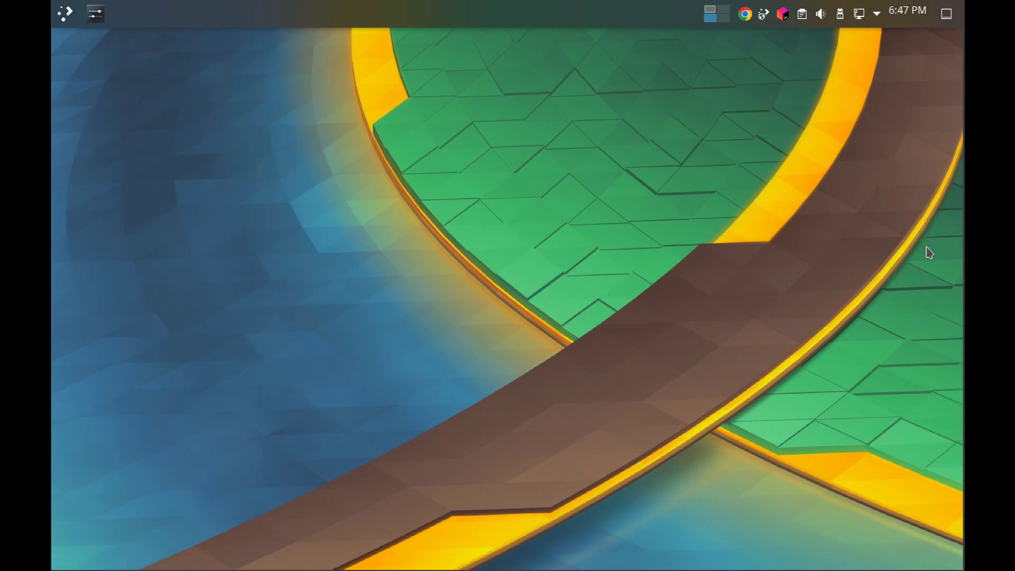
key(ctrl+super+Up)
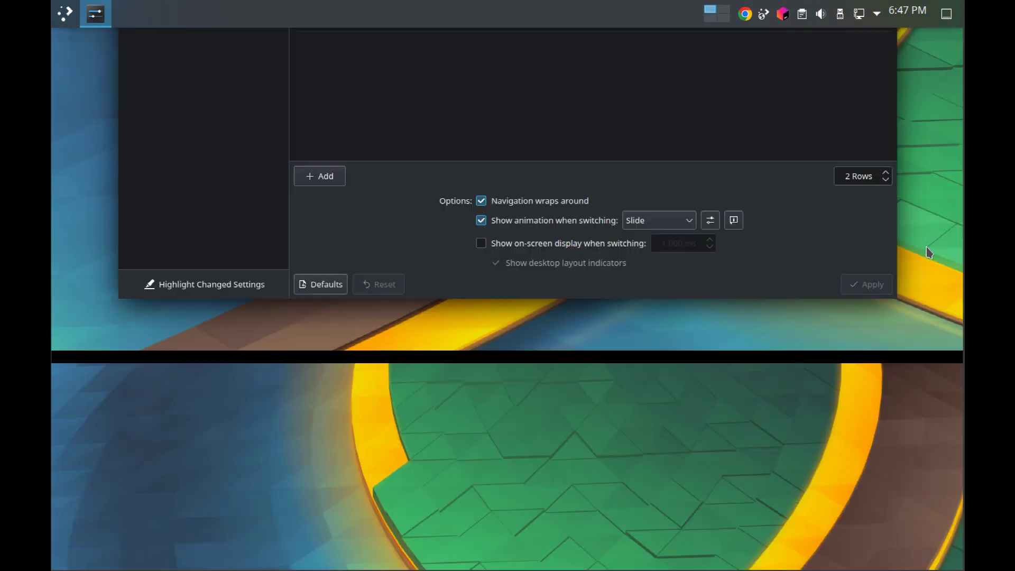
key(ctrl+super+Down)
key(ctrl+super+Up)
key(ctrl+super+Down)
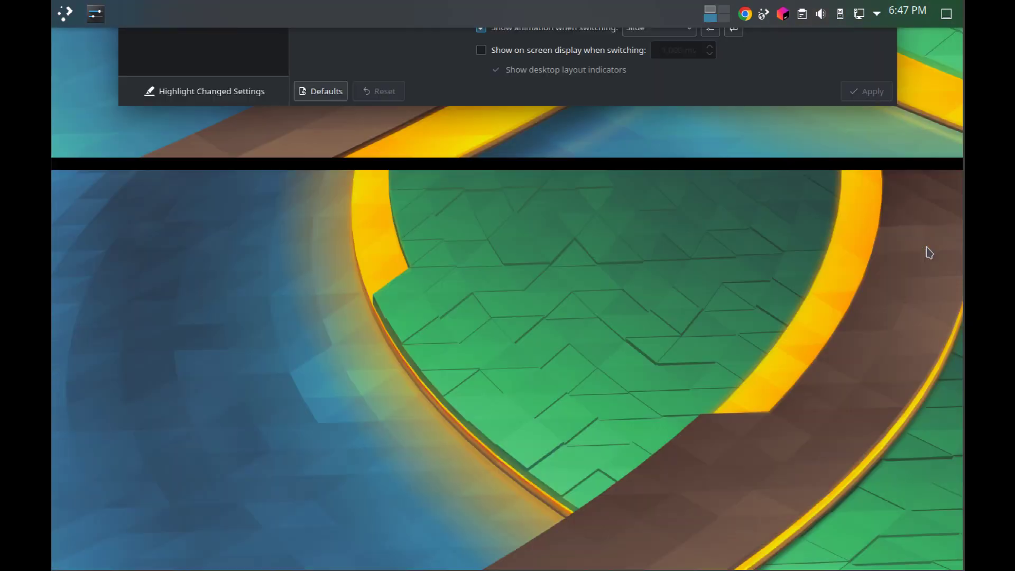
key(ctrl+super+Up)
key(ctrl+super+Down)
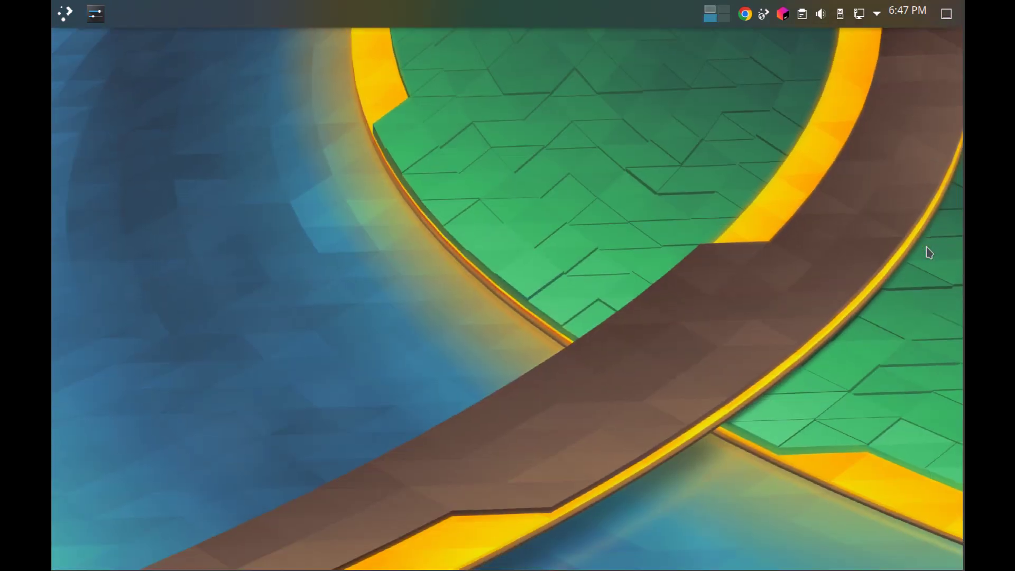
key(ctrl+super+Up)
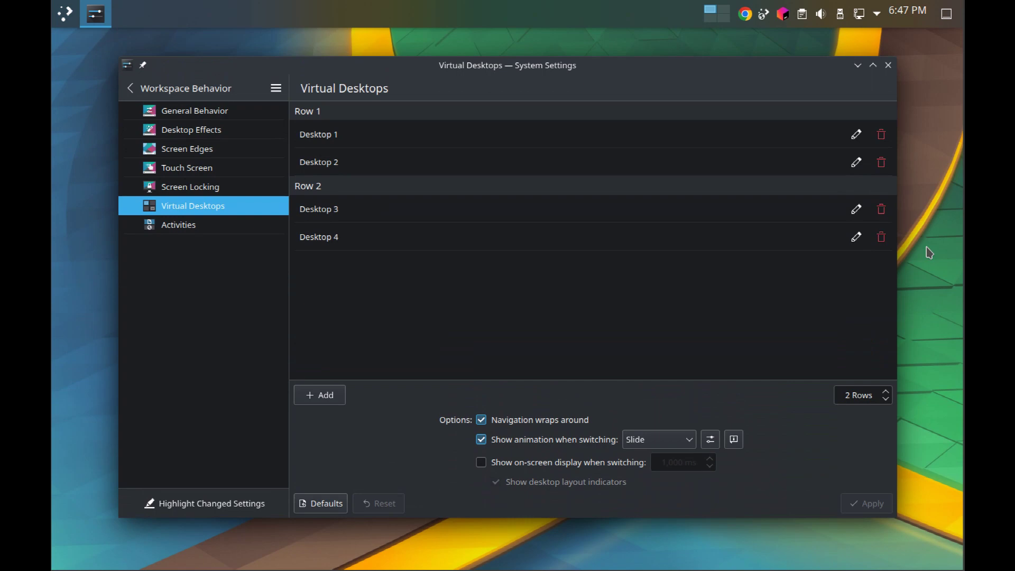
key(ctrl+super+Down)
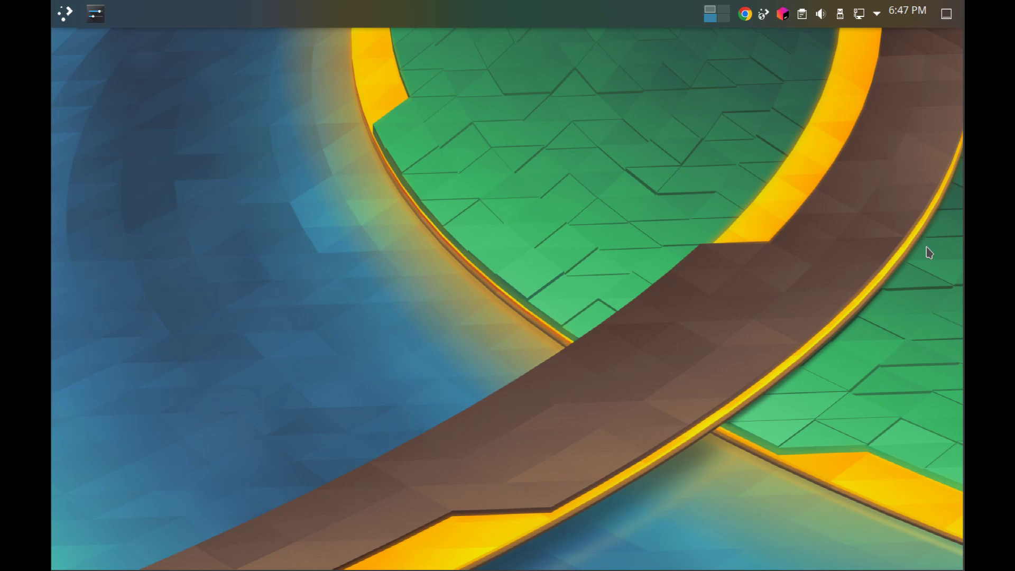
Step: Test desktop switching with the wrap-around on: go up to Desktop 1, right to Desktop 2, and back to Desktop 1
key(ctrl+super+Up)
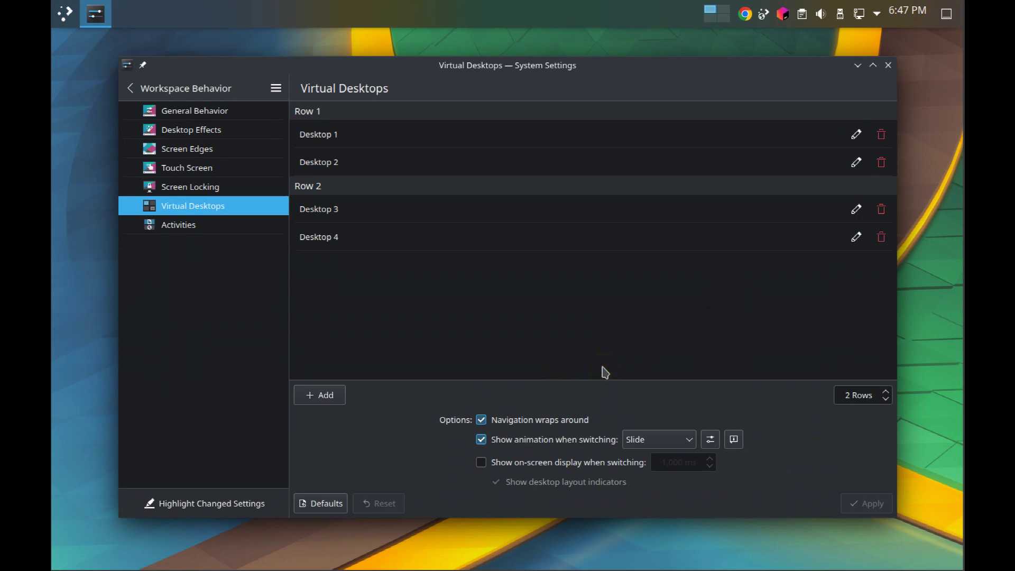
key(ctrl+super+Right)
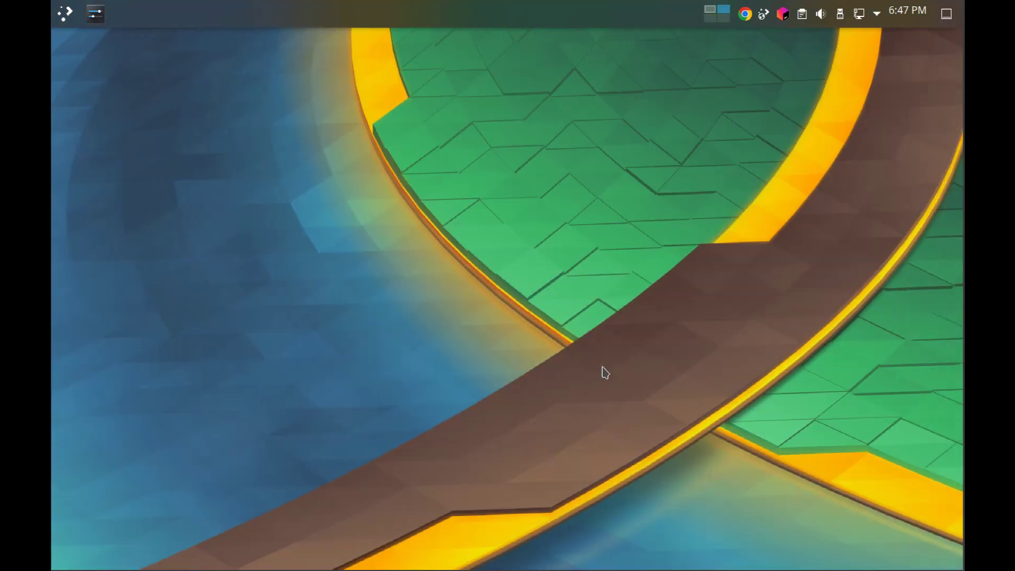
key(ctrl+super+Left)
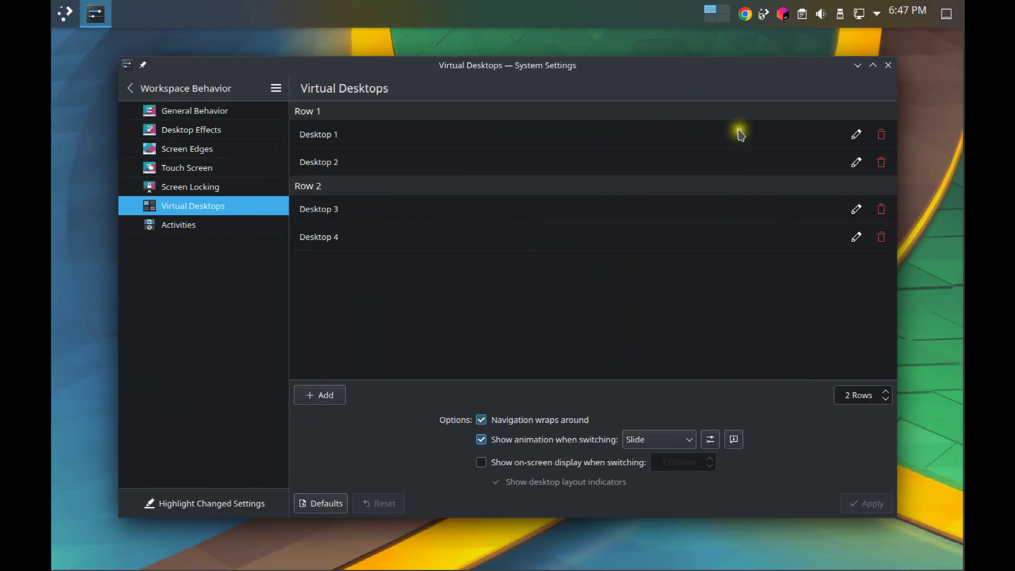
Step: Disable Navigation wraps around, apply the change, and test it by switching to Desktop 3 and back to Desktop 1
click(495, 423)
click(877, 505)
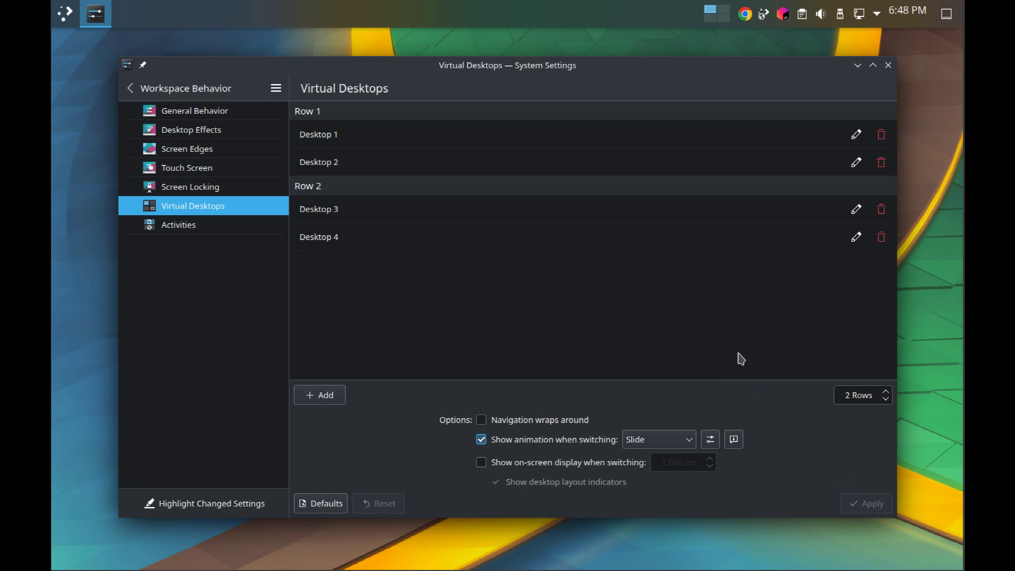
key(super+d)
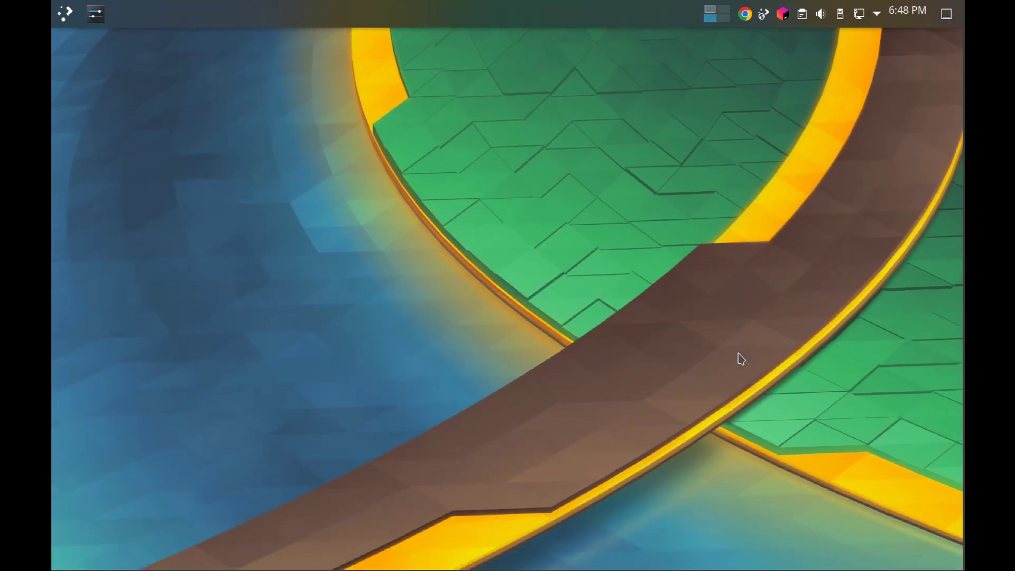
click(708, 20)
click(708, 20)
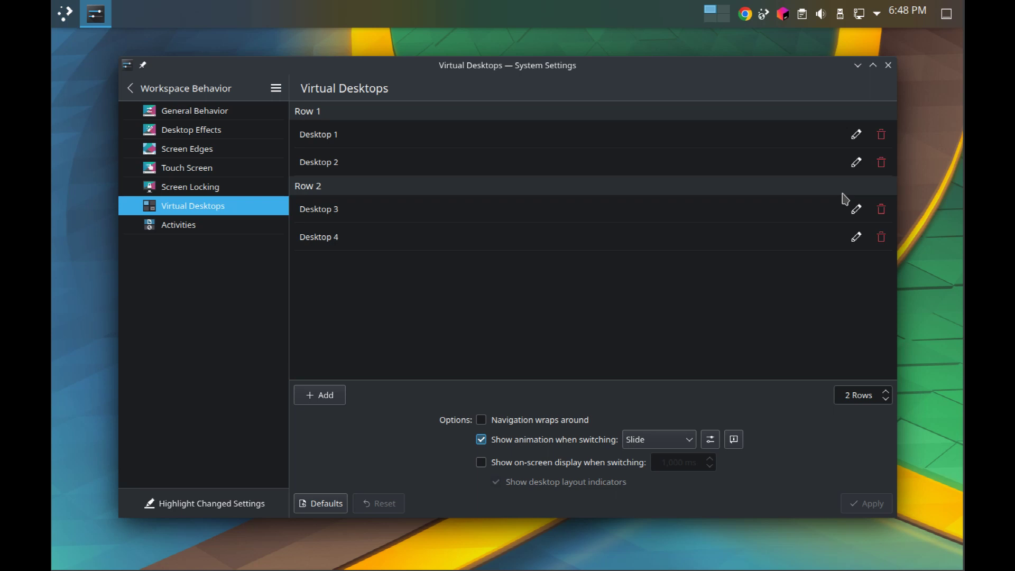
Step: Open a Konsole terminal on Desktop 1 and enter the comment "# Desktop 1" in it
key(ctrl+alt+t)
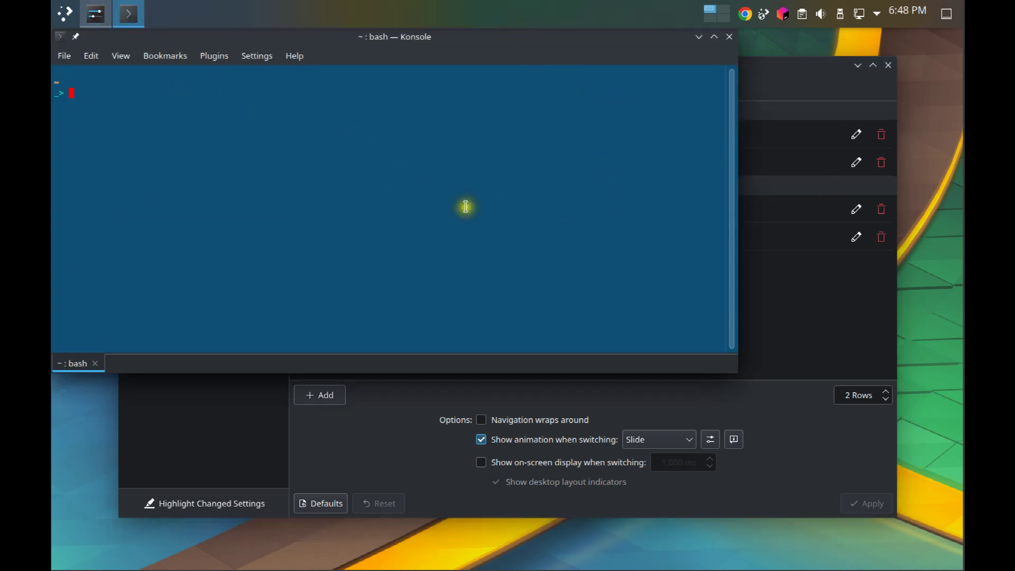
text(# Desktop 1)
key(Return)
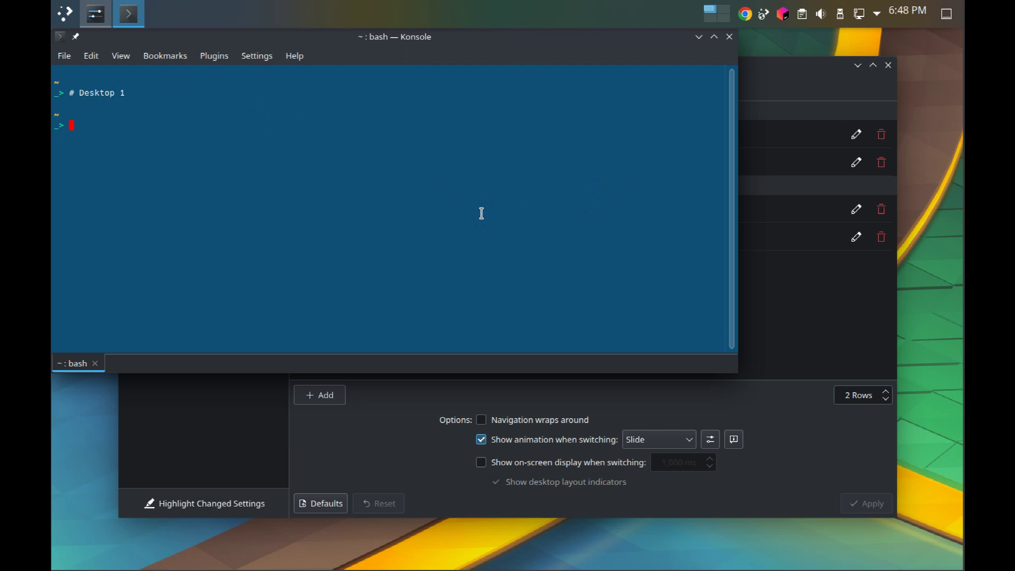
Step: On Desktop 2, open a terminal, place it in the desktop's upper-right corner and write "# Desktop 2" at its prompt
key(ctrl+F2)
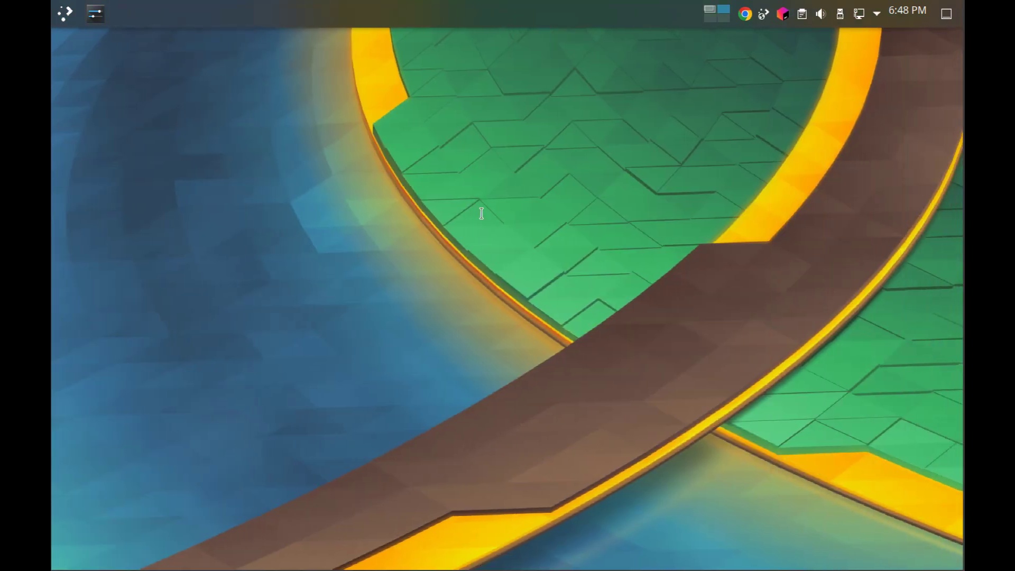
key(ctrl+alt+t)
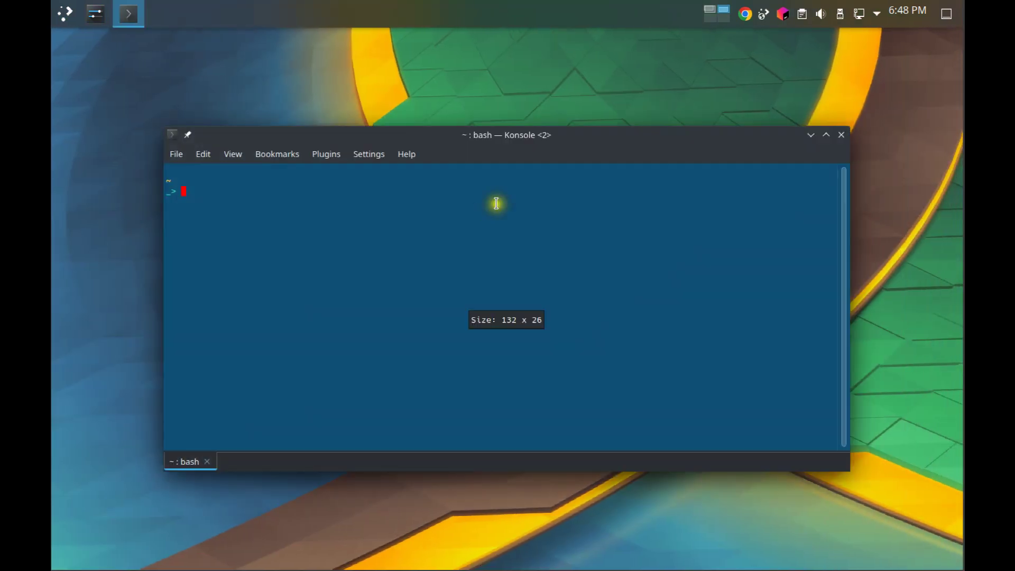
drag(610, 128, 716, 11)
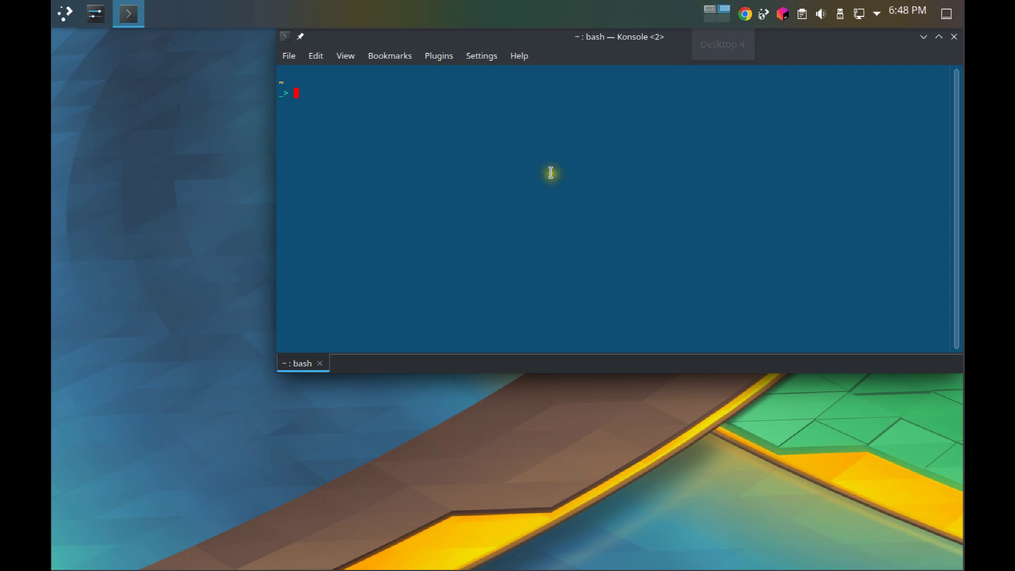
text(# )
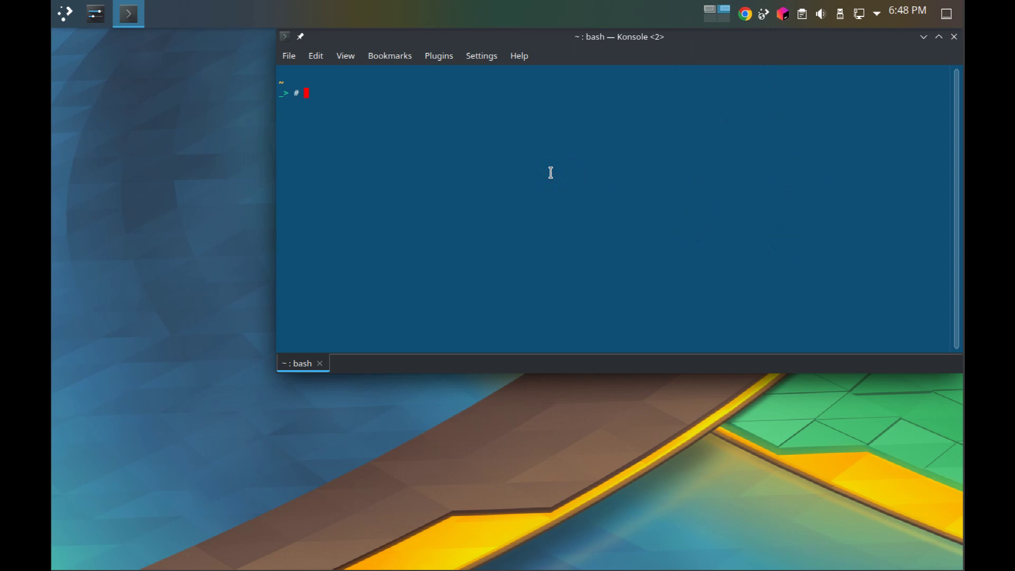
text(Desktop 2)
Step: On Desktop 3, open a terminal, place it in the desktop's lower-left corner and write "# Desktop 3" at its prompt
key(ctrl+F1)
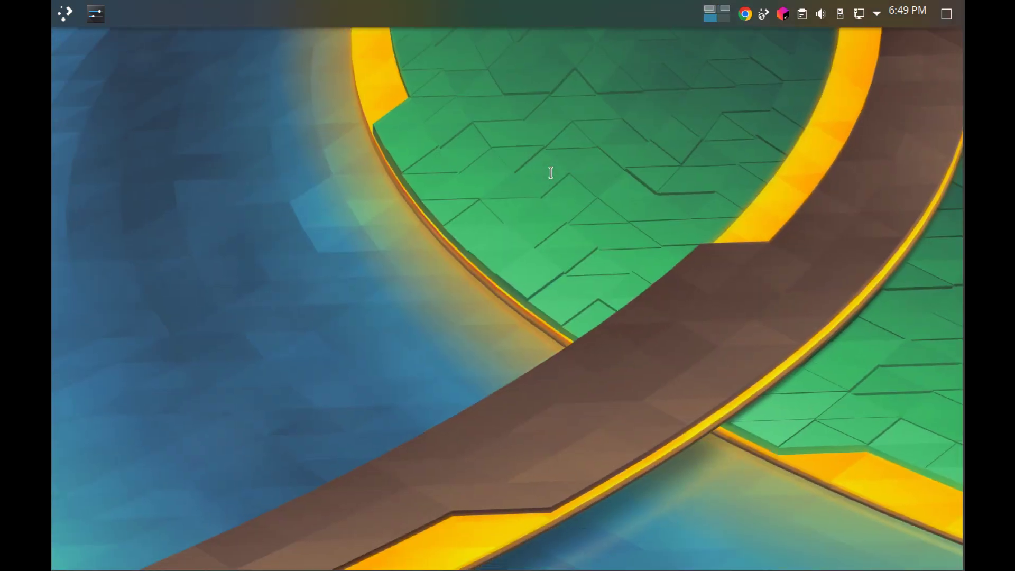
key(ctrl+alt+t)
drag(617, 142, 511, 230)
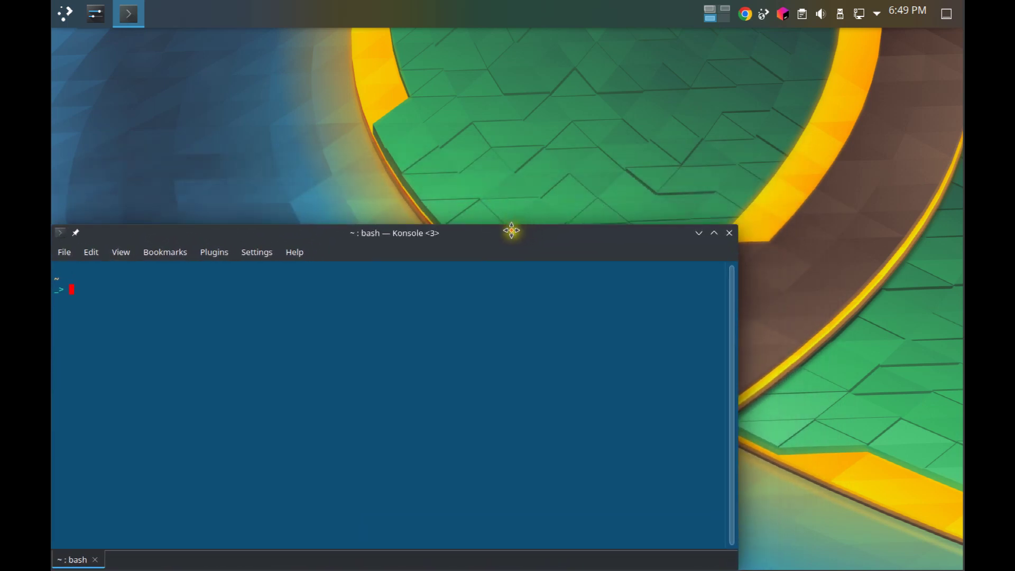
text(# Desktop 3)
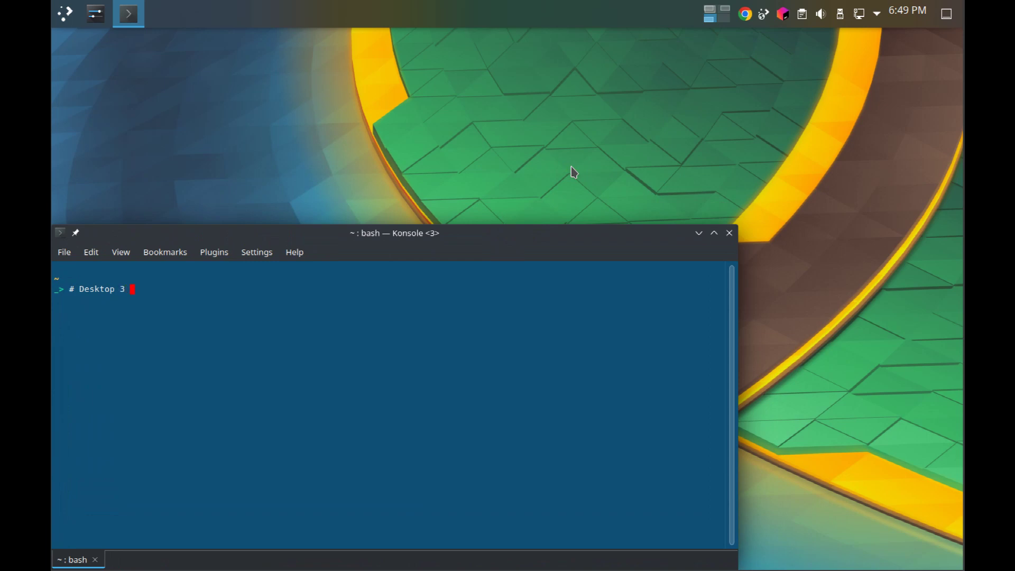
Step: On Desktop 4, open a terminal, place it in the desktop's lower-right corner and write "# Desktop 4" at its prompt
key(ctrl+F4)
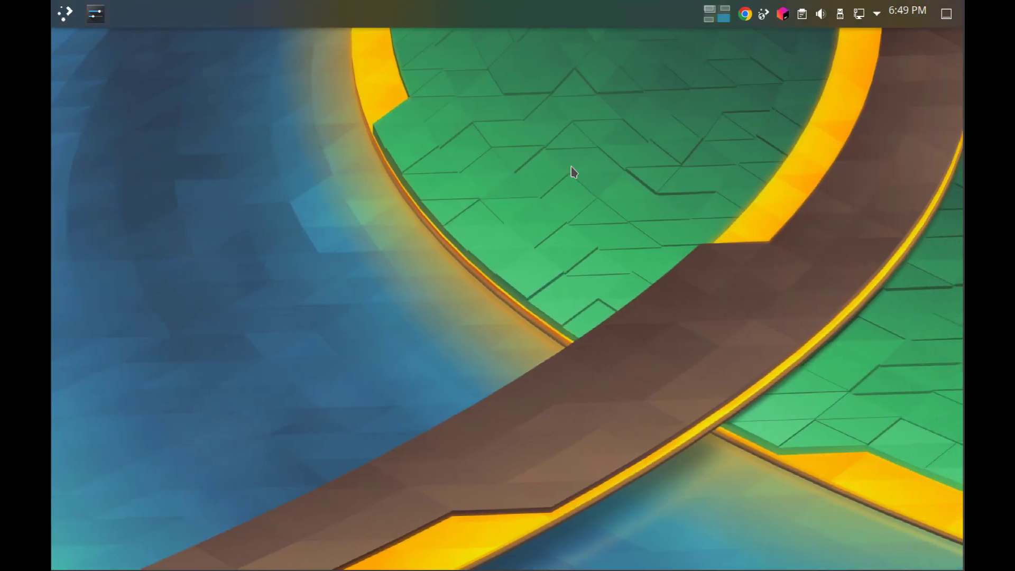
key(ctrl+alt+t)
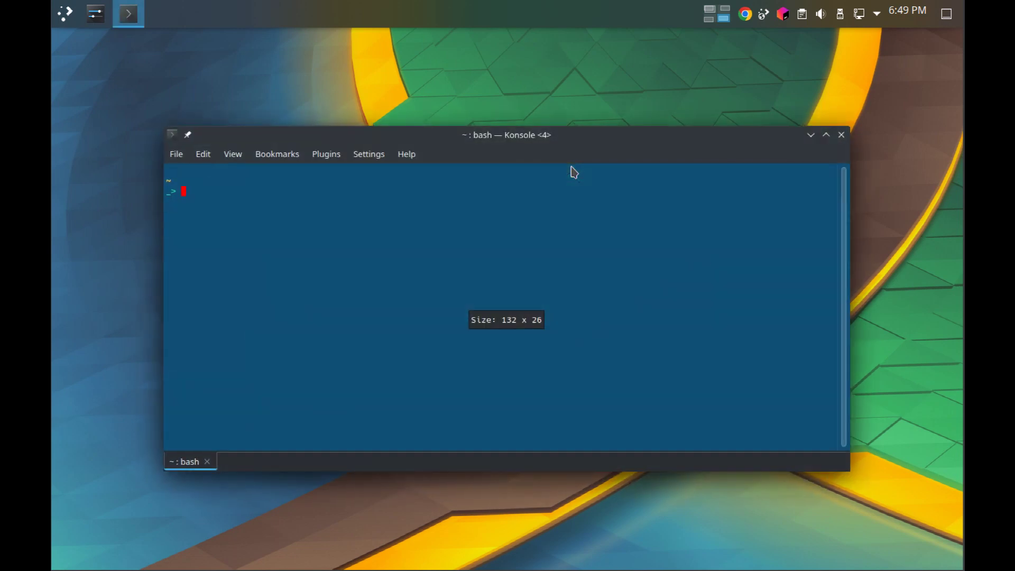
click(576, 151)
drag(579, 132, 693, 227)
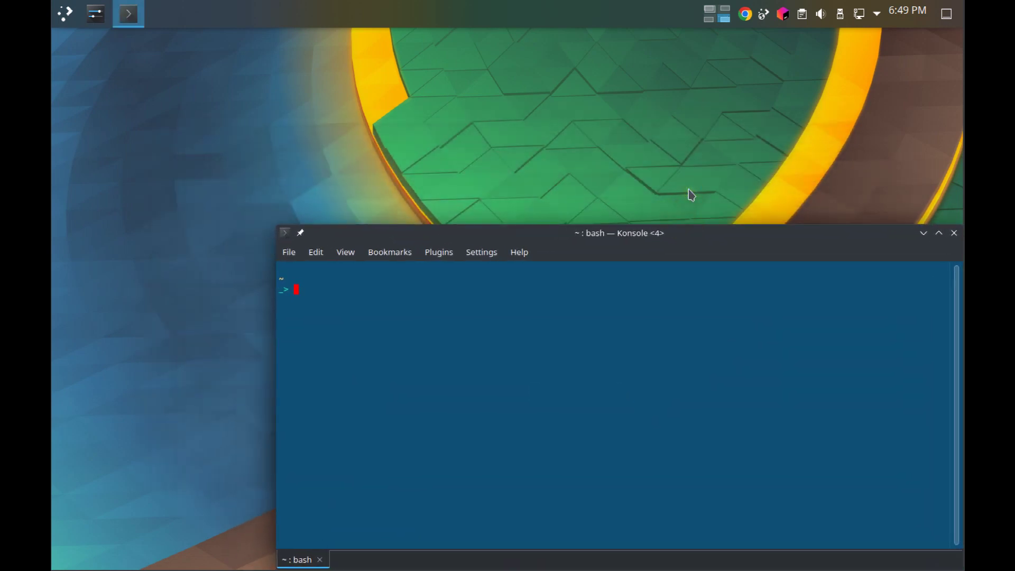
text(# Deskt9)
key(BackSpace)
text(op 4)
Step: Use the desktop grid overview to switch to Desktop 2, and use it again to switch to Desktop 3
key(ctrl+F8)
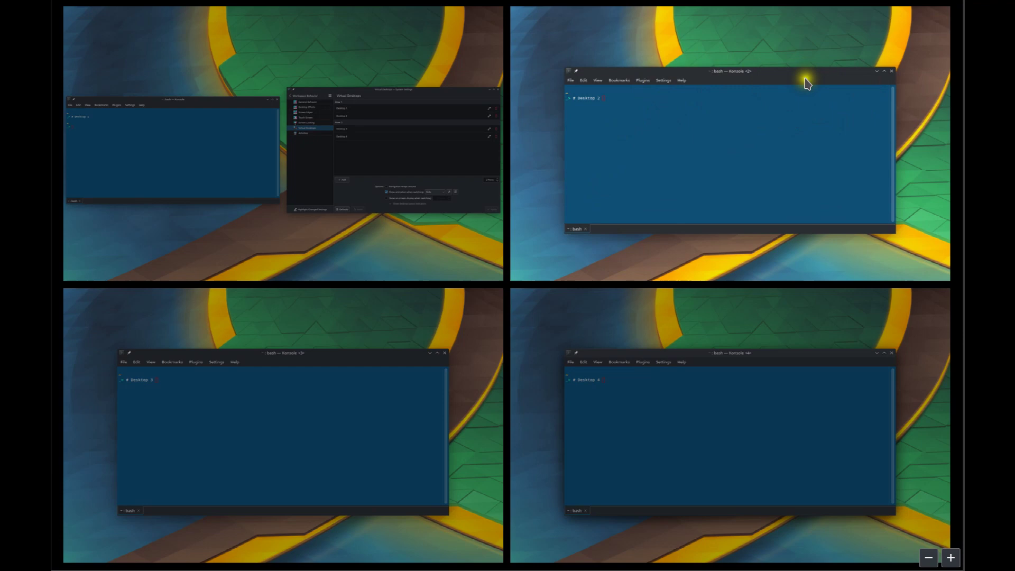
click(785, 41)
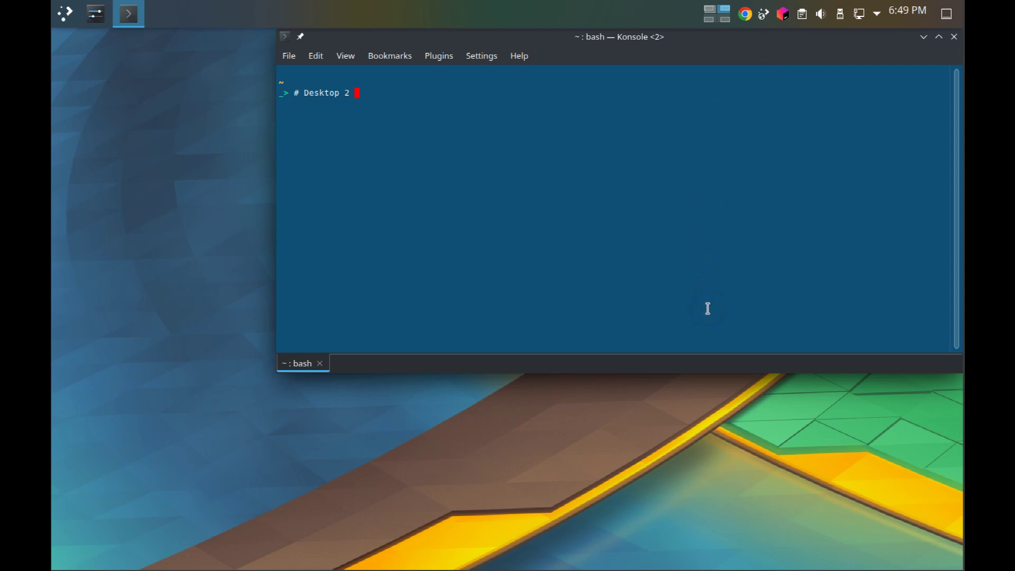
key(ctrl+F8)
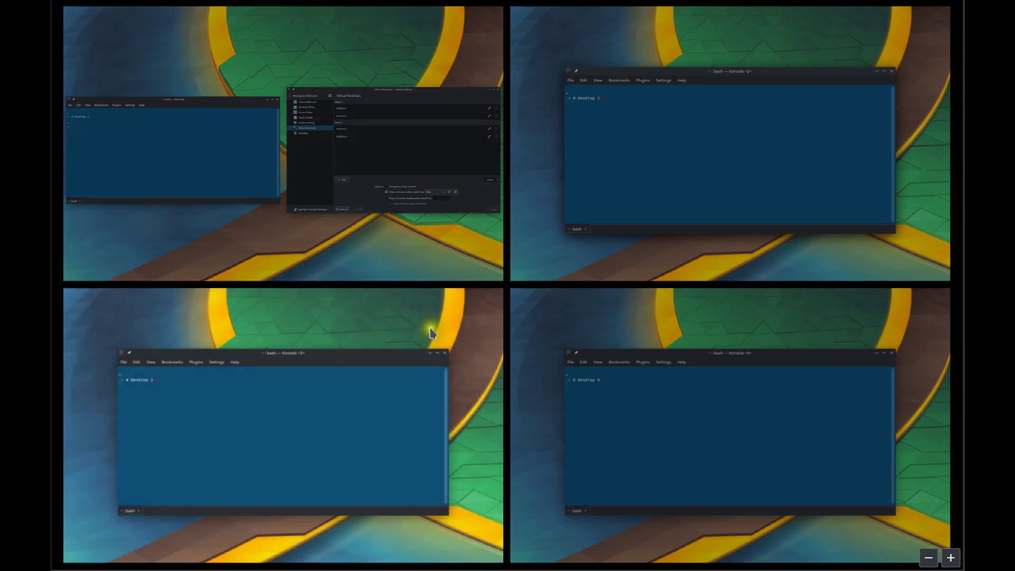
click(430, 333)
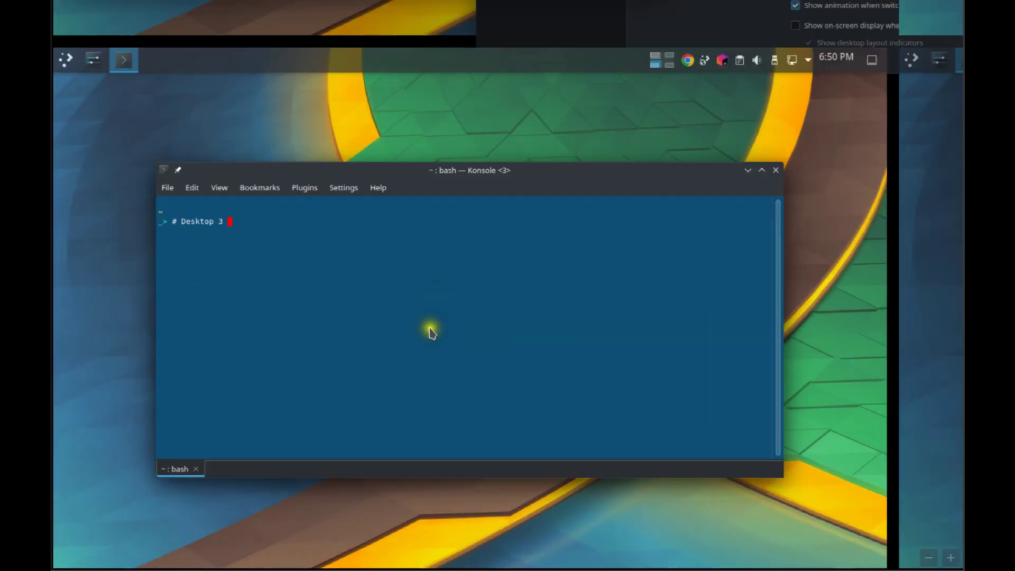
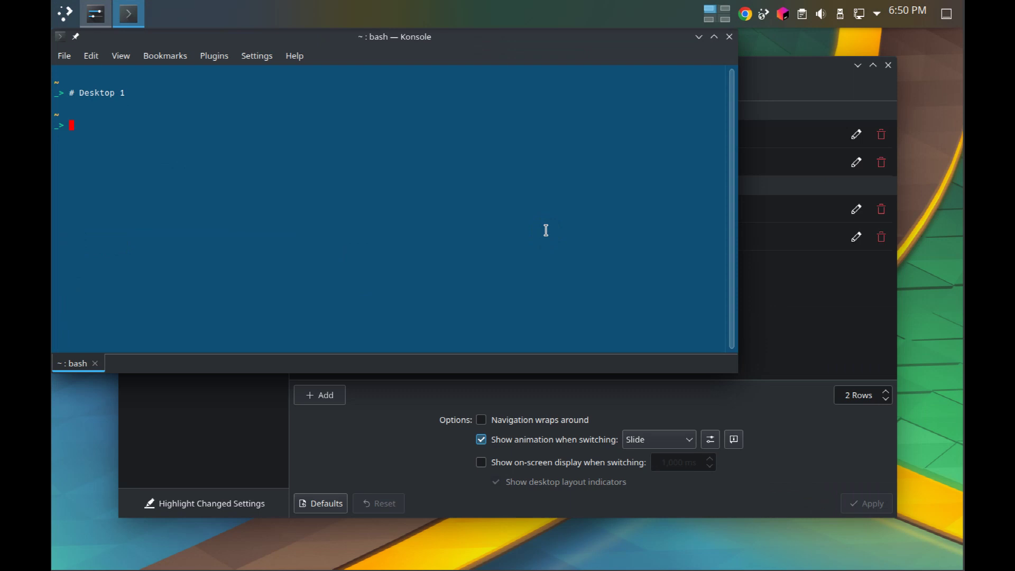
Step: Open the activity switcher and rename the default activity as Main in its settings
click(546, 265)
key(super+q)
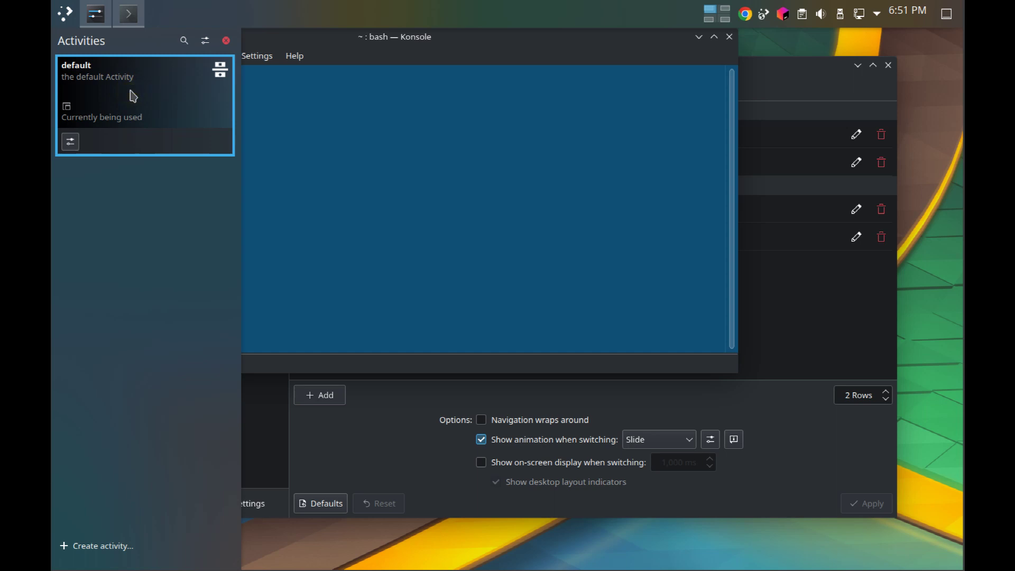
click(71, 142)
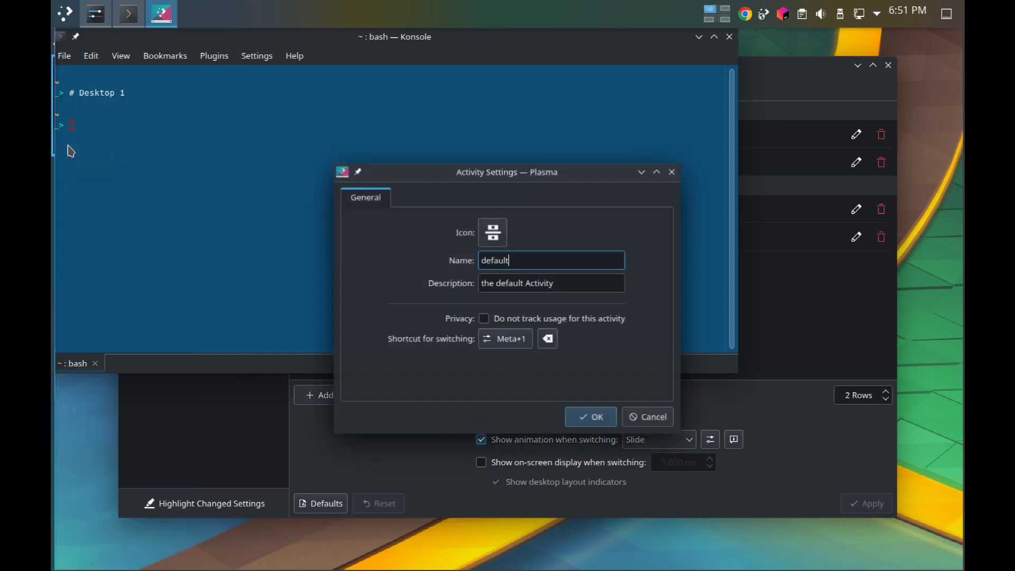
drag(533, 261, 347, 254)
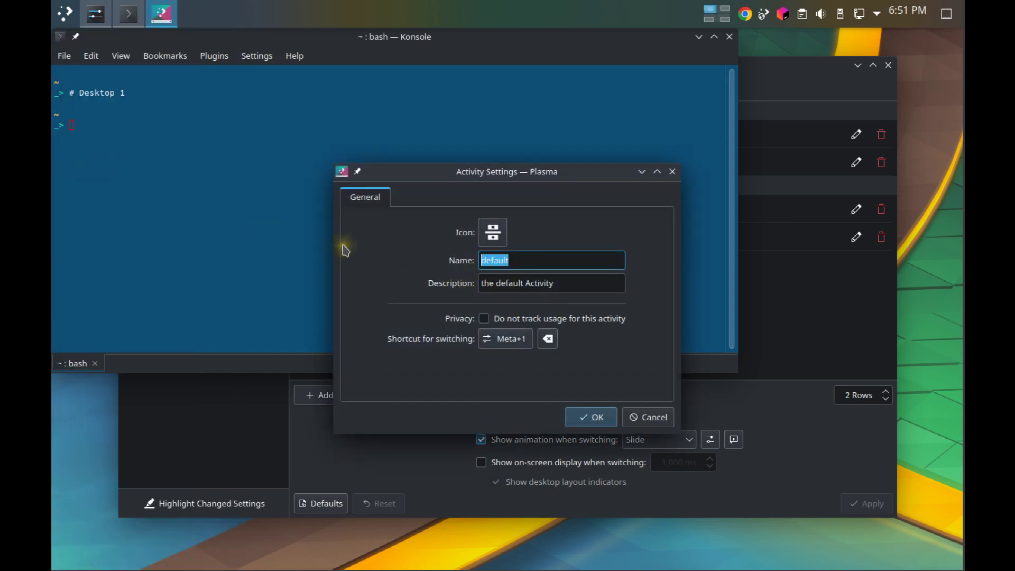
text(Main)
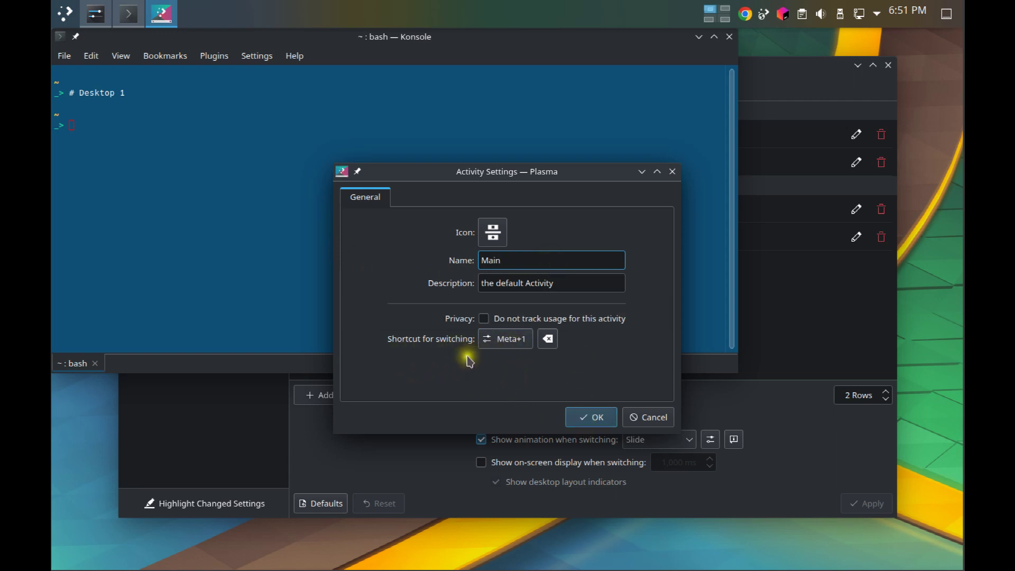
click(590, 419)
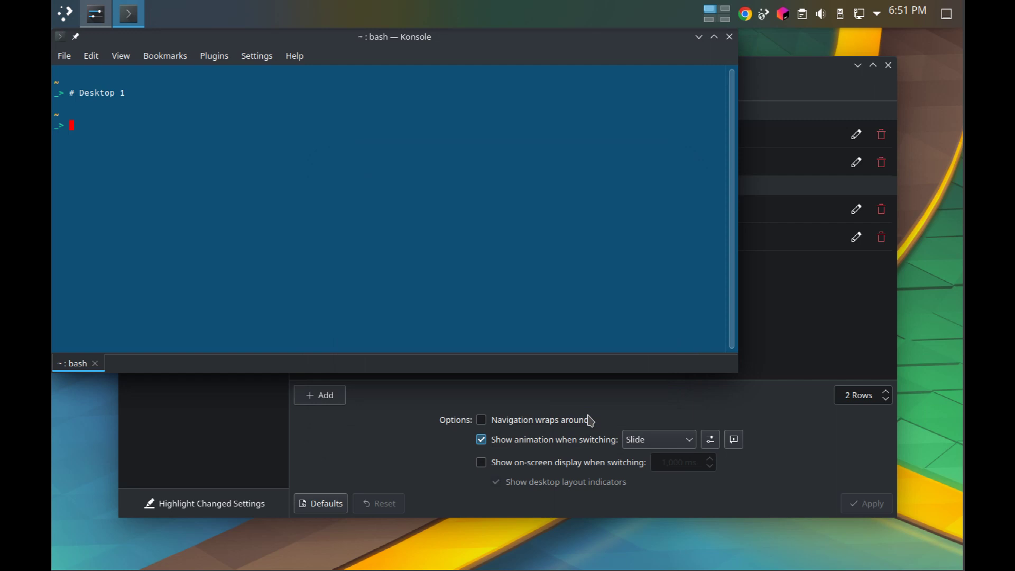
Step: Create an activity named Software Development with the description "a place to write software" and the switching shortcut Meta+2
key(super+q)
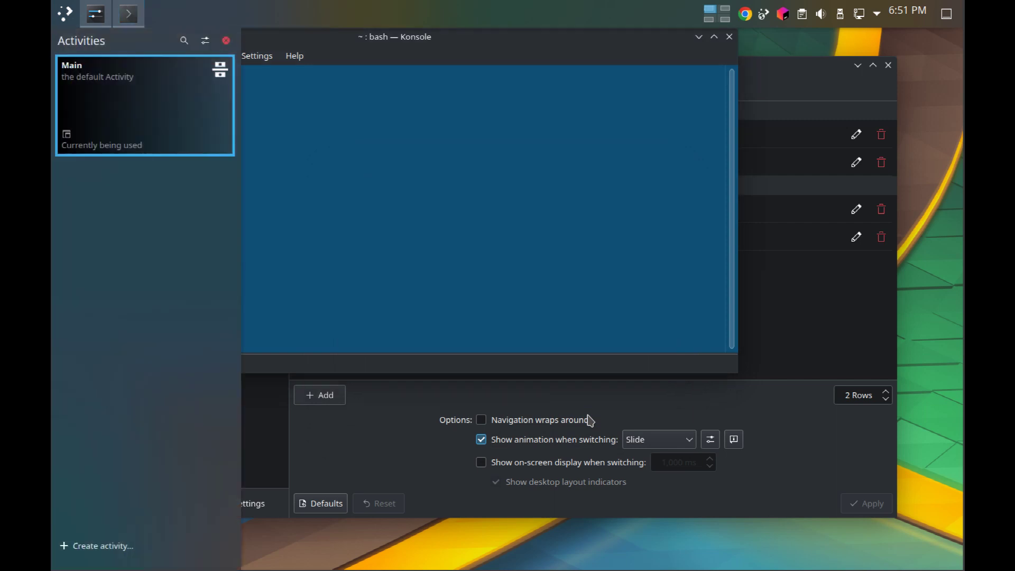
click(88, 544)
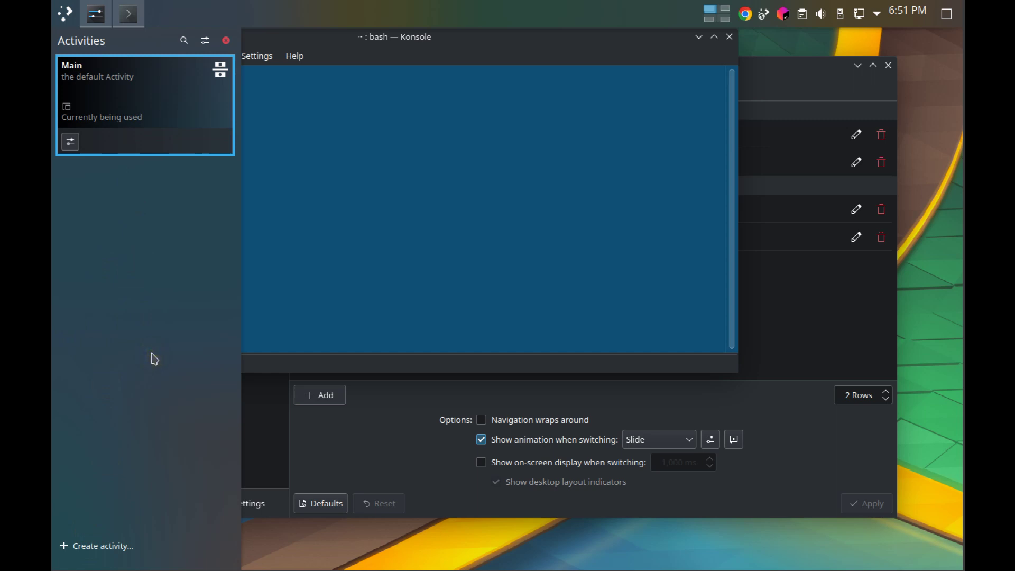
click(91, 547)
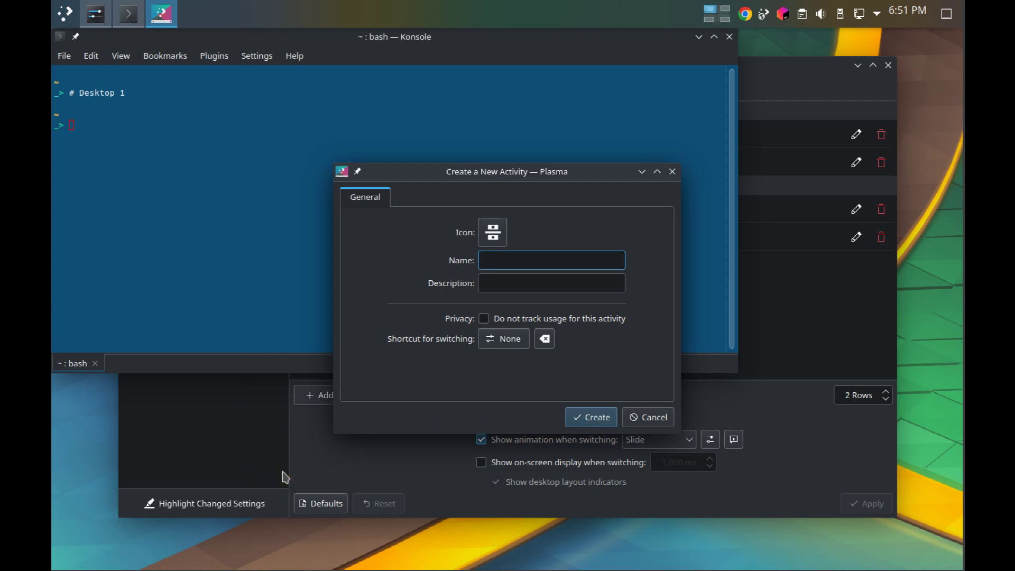
text(Software Development)
key(Tab)
text(a place to d)
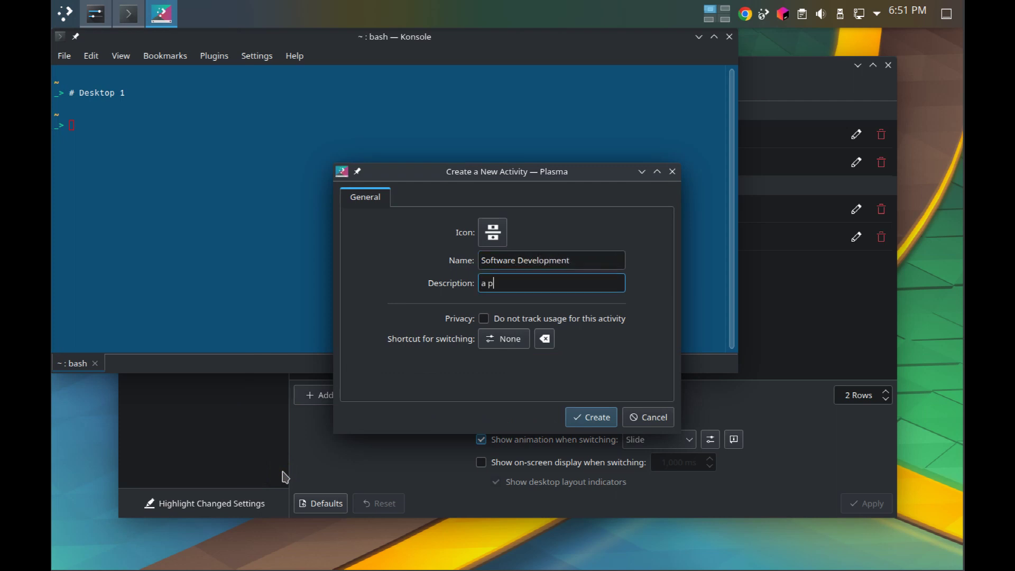
key(BackSpace)
text(write software)
click(493, 341)
key(super+2)
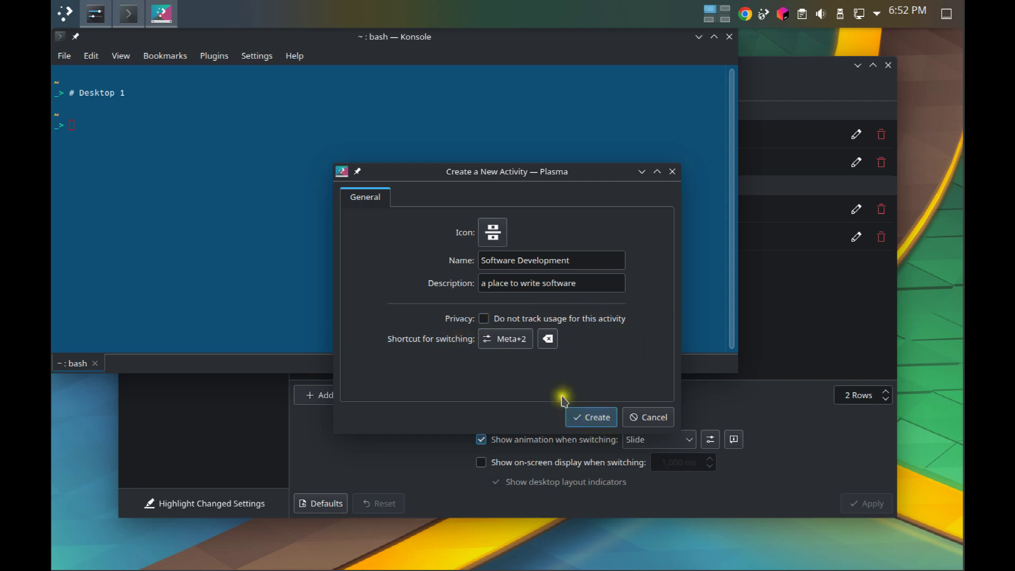
click(592, 417)
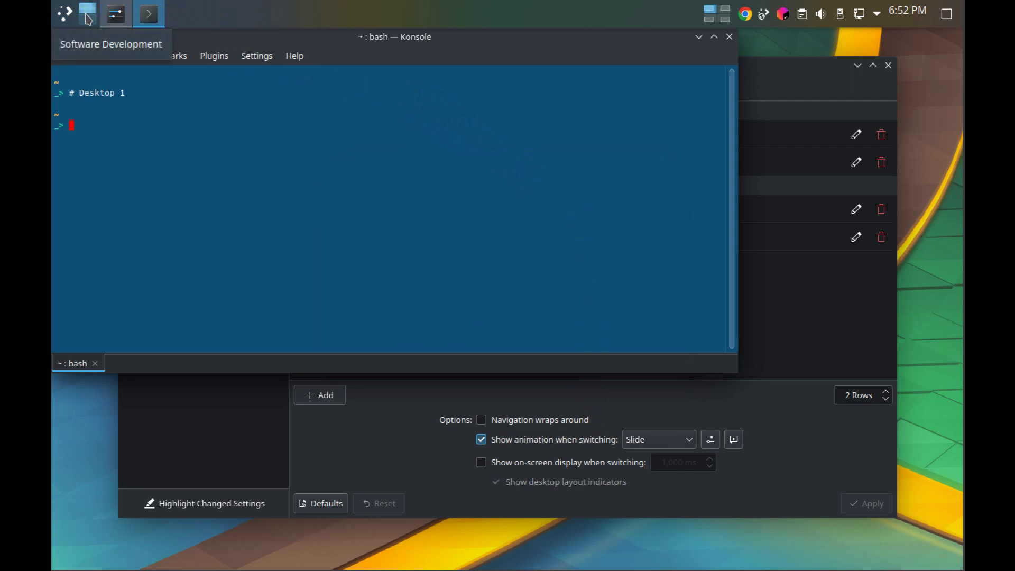
Step: Open the panel's widget list to look at the Activity Pager widget, and close the list
right_click(207, 8)
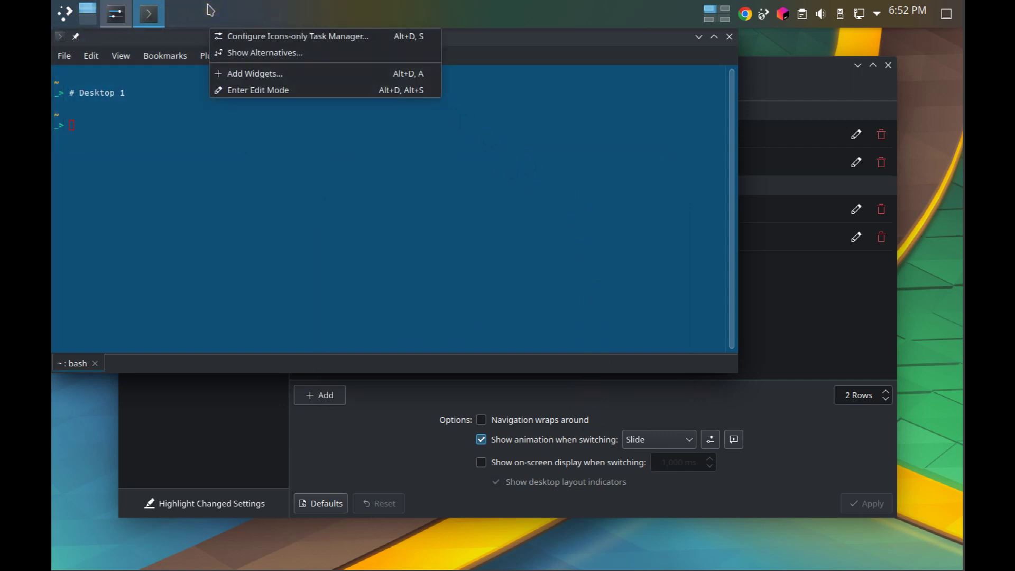
click(270, 73)
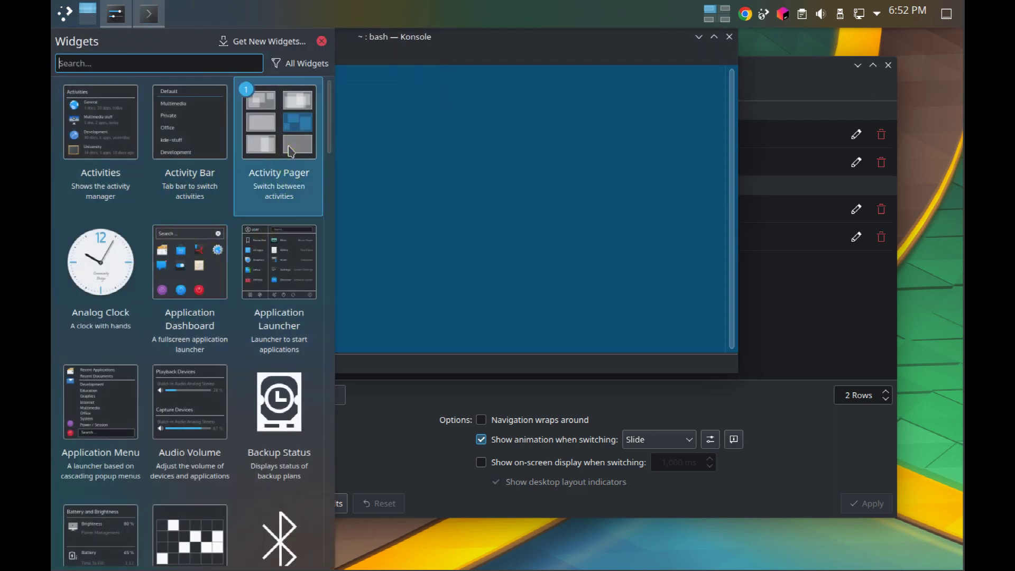
click(294, 128)
click(322, 41)
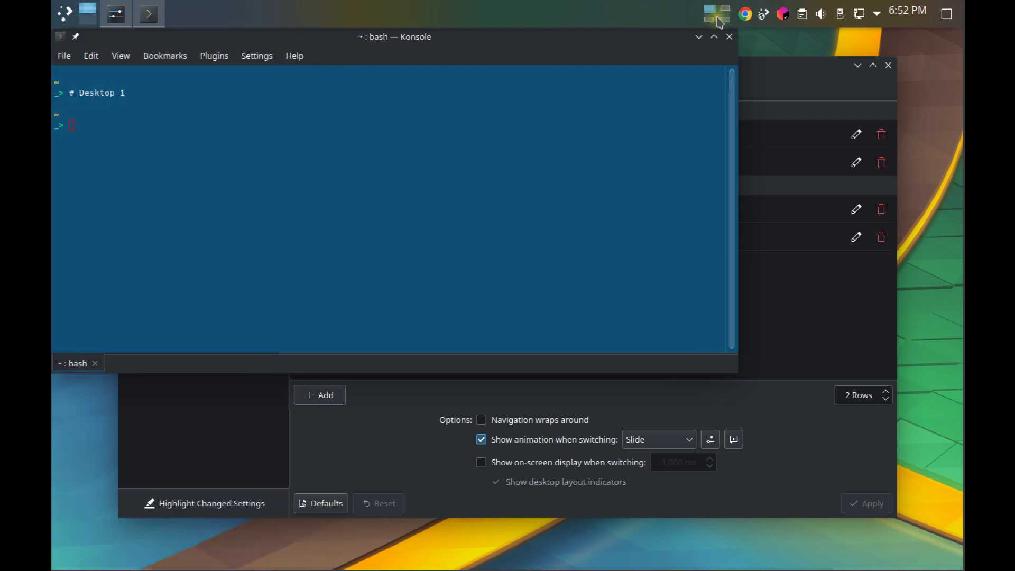
Step: Search the panel's widget list for "pager" to show the desktop and activity pagers, and close the list
right_click(679, 22)
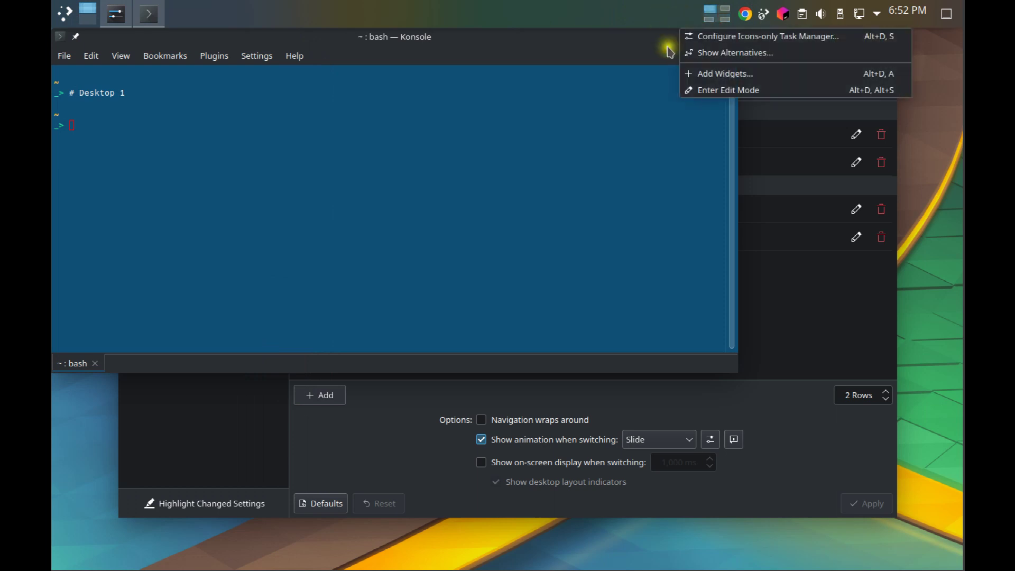
click(715, 77)
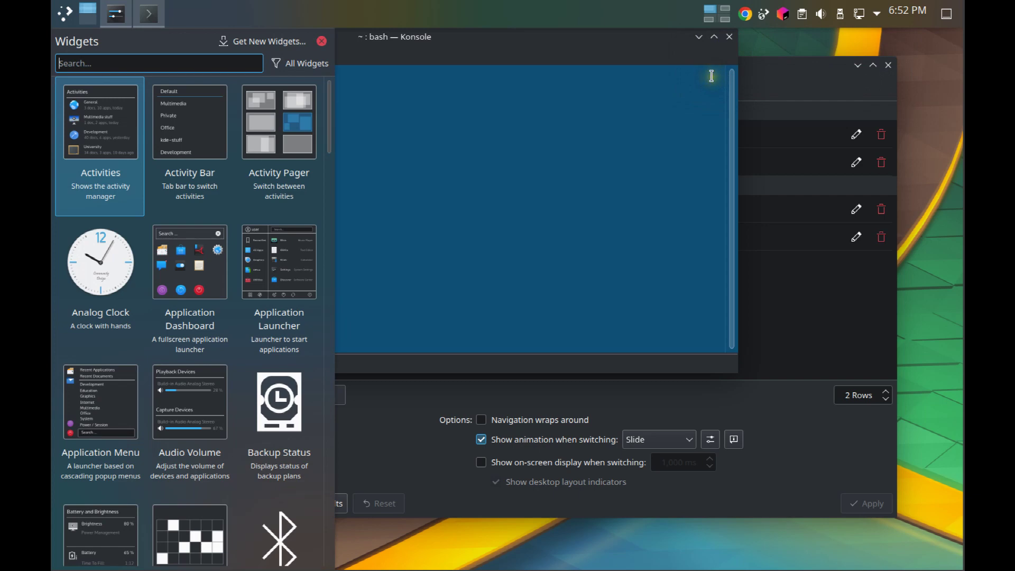
text(pager)
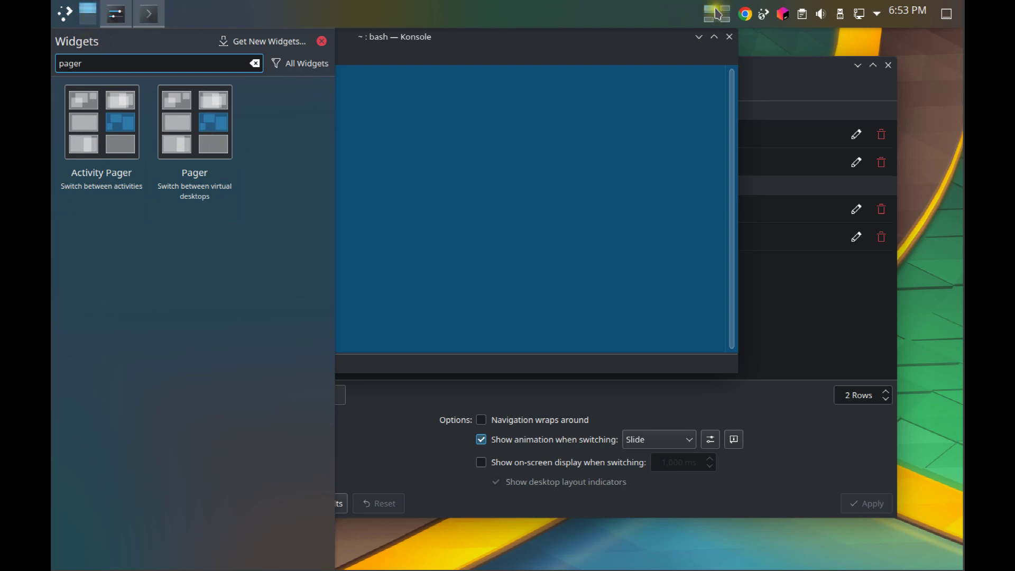
click(322, 41)
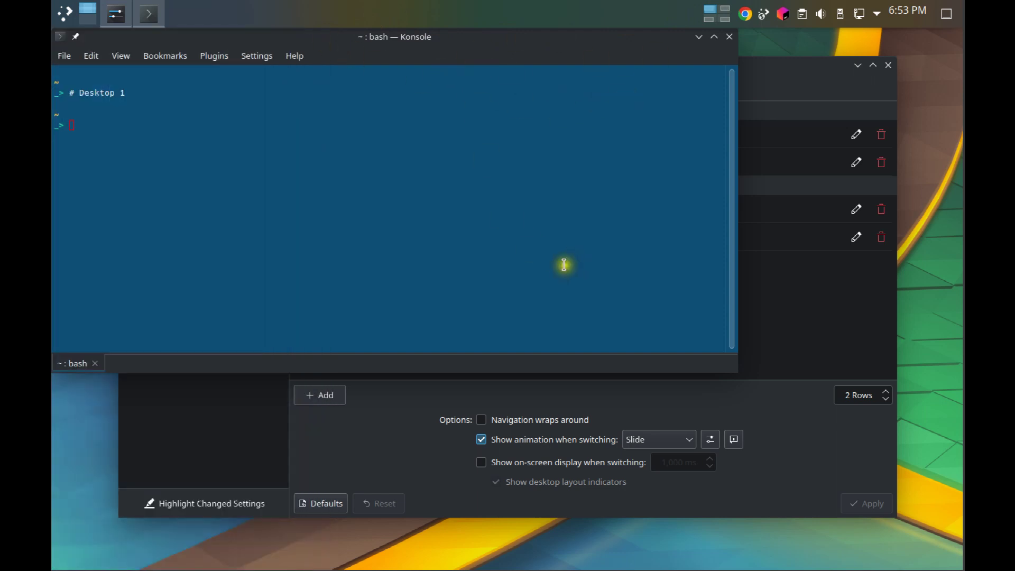
Step: Switch to the Software Development activity and use the desktop grid overview to select its Desktop 1
mouse_move(87, 9)
key(ctrl+F2)
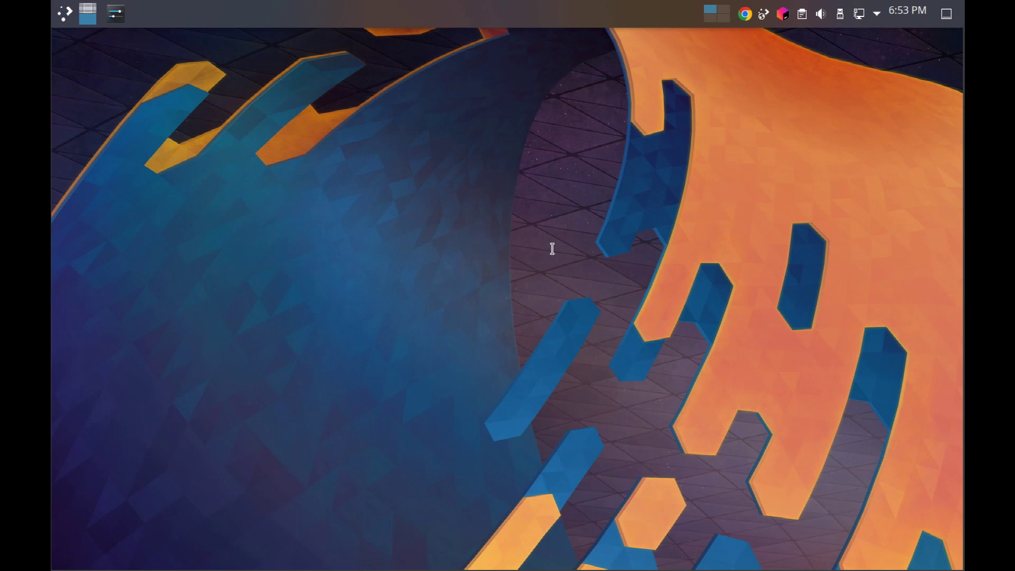
key(ctrl+F8)
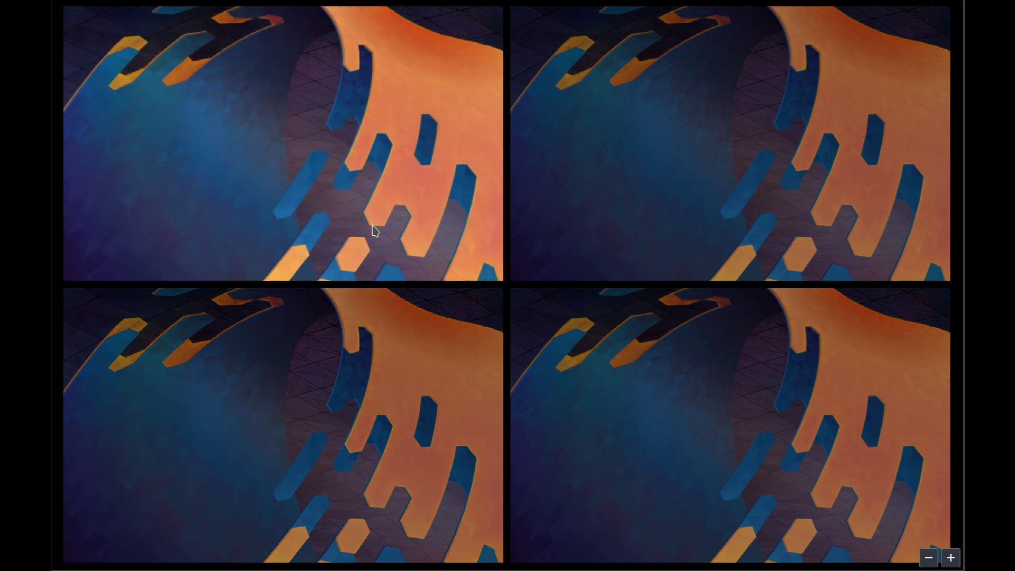
click(373, 226)
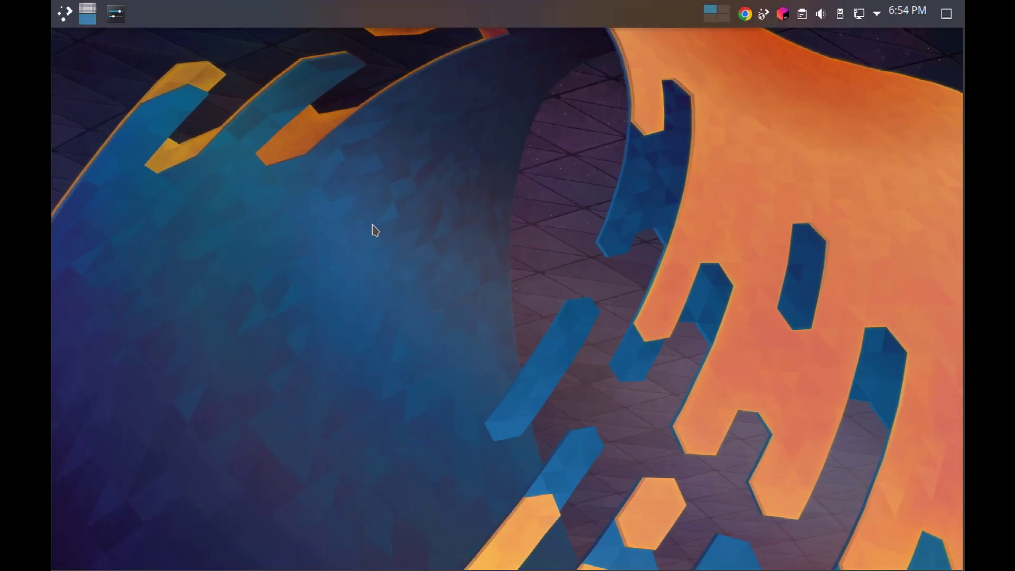
Step: Launch PyCharm Community 2023.1.1 on Desktop 1 and dismiss its Tip of the Day and shared-indexes notification
key(super)
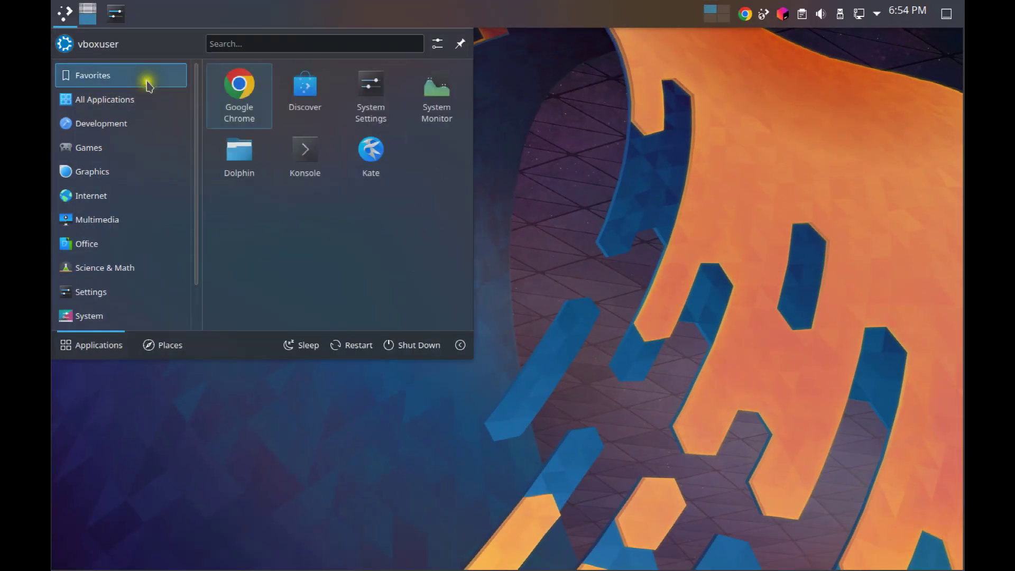
mouse_move(95, 125)
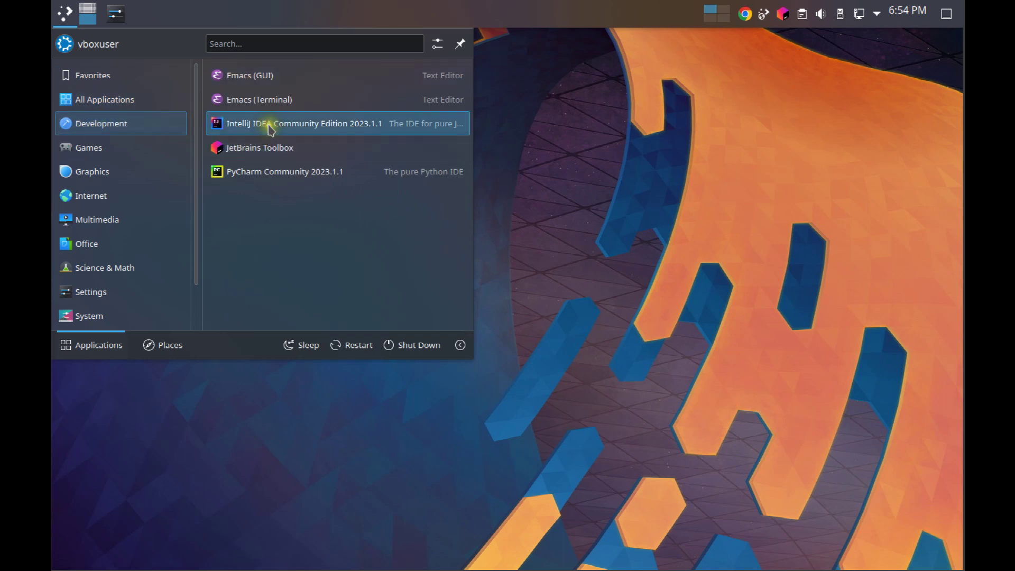
click(255, 174)
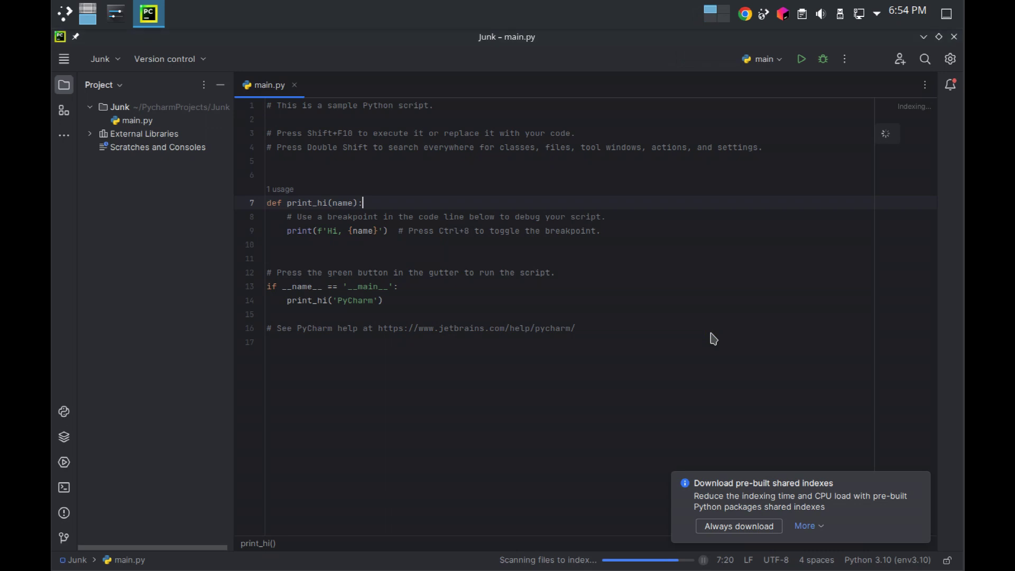
key(super+q)
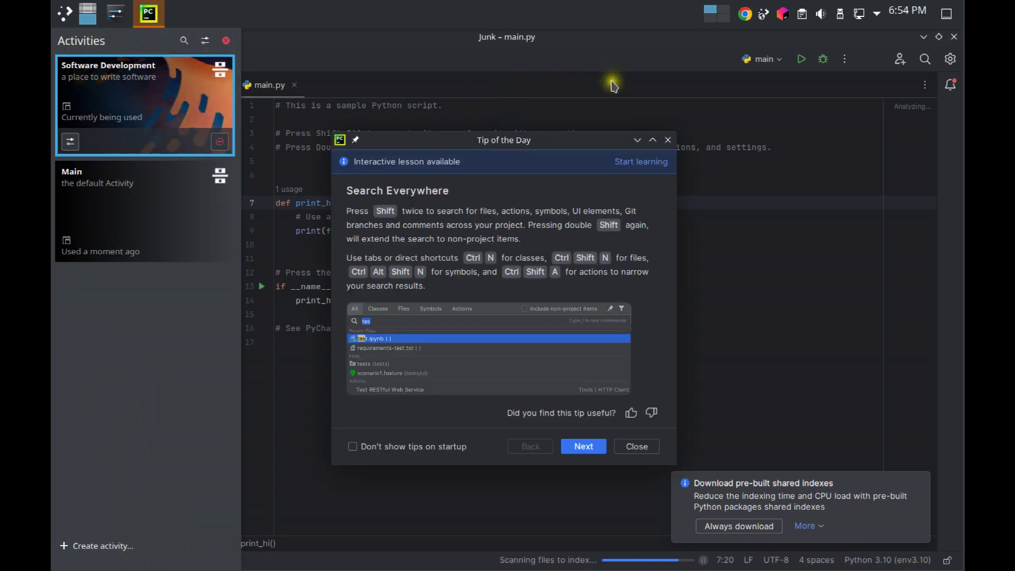
click(708, 217)
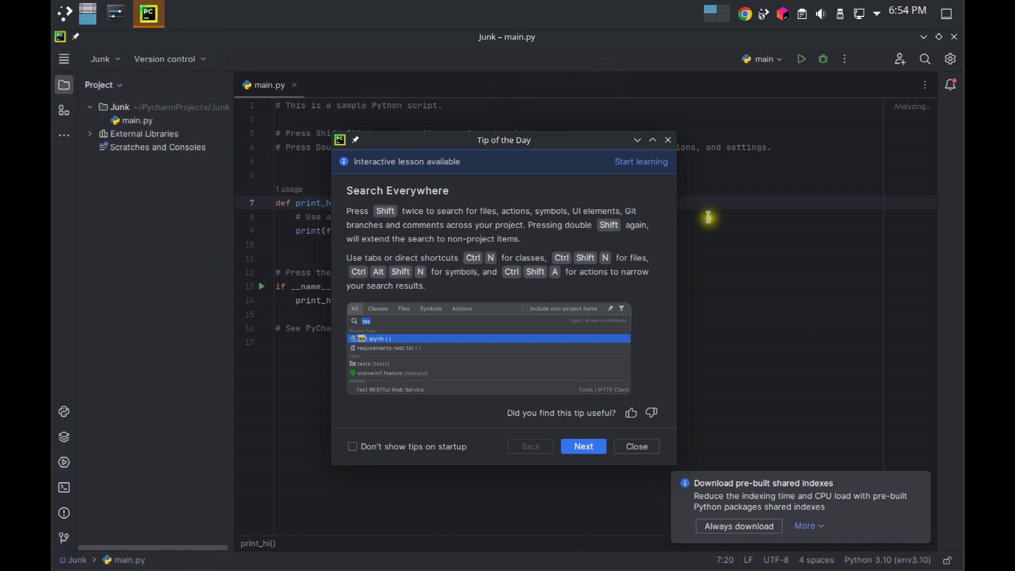
click(642, 445)
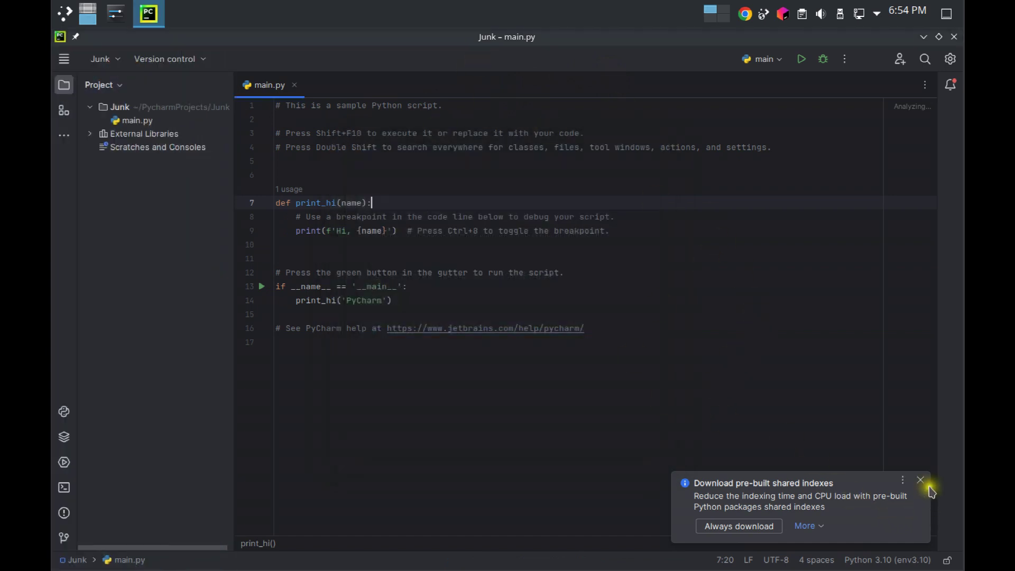
click(919, 480)
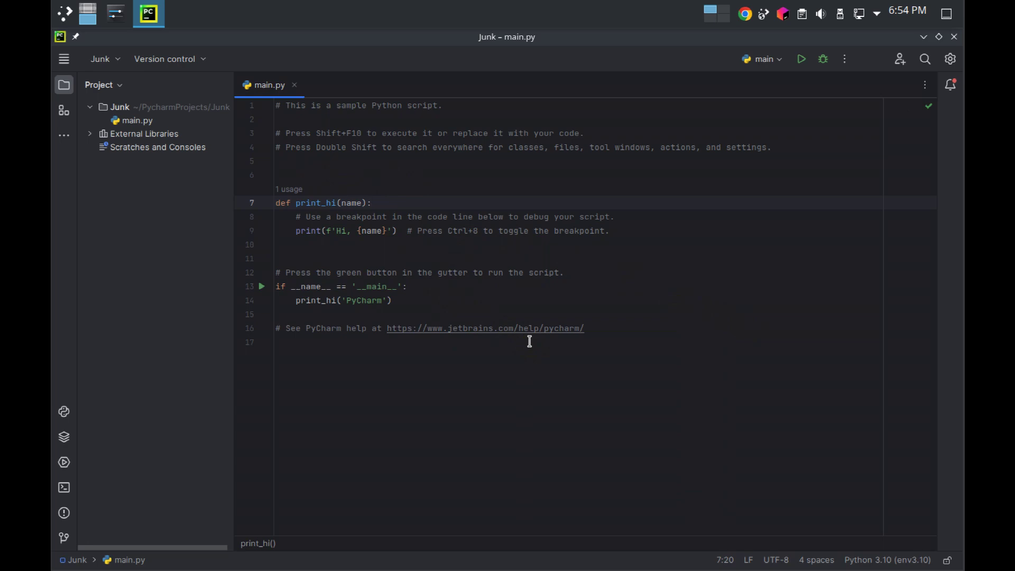
Step: Switch to Desktop 2, launch IntelliJ IDEA Community Edition 2023.1.1 there and dismiss its shared-indexes notification
key(ctrl+F2)
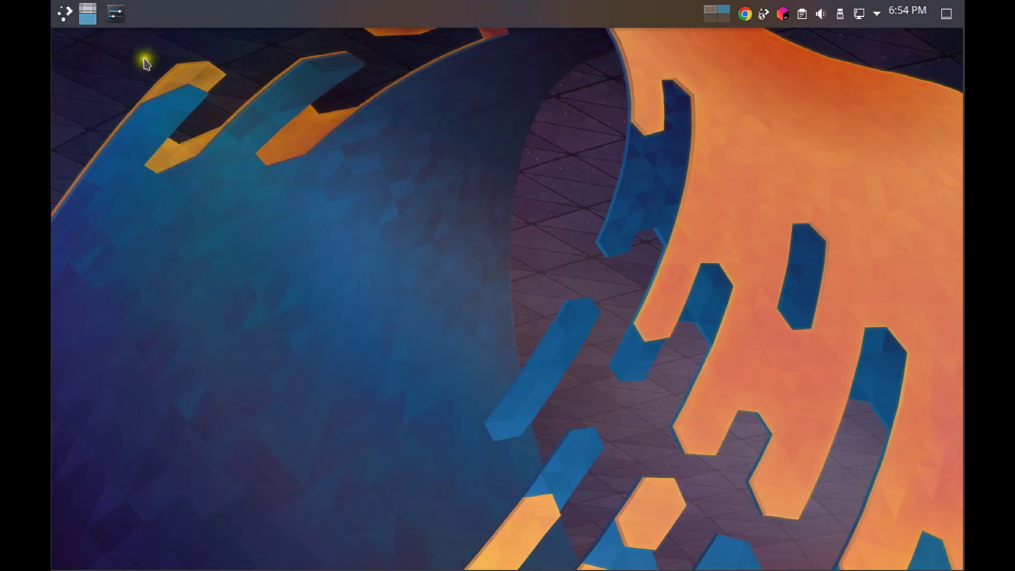
click(65, 20)
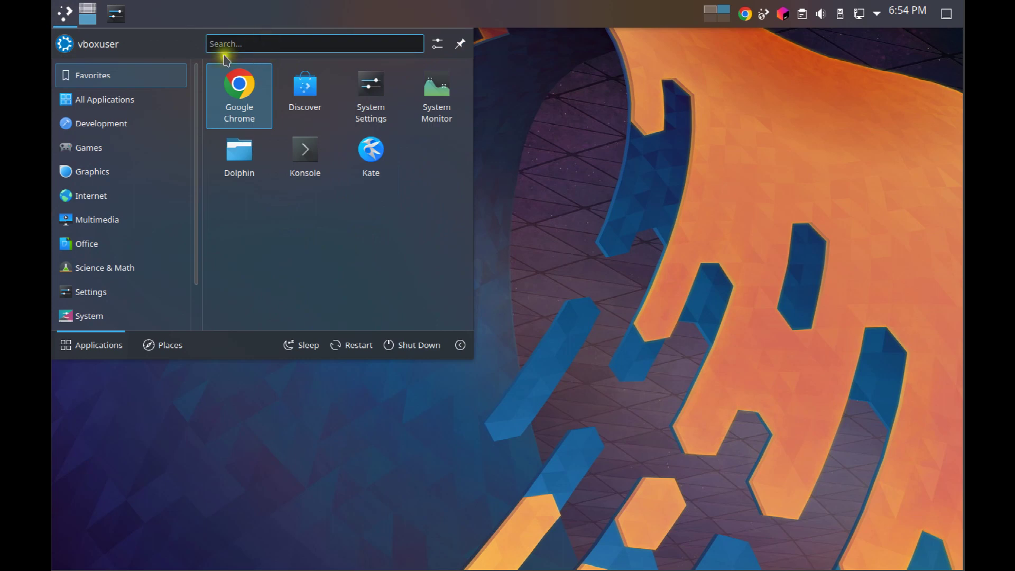
mouse_move(95, 123)
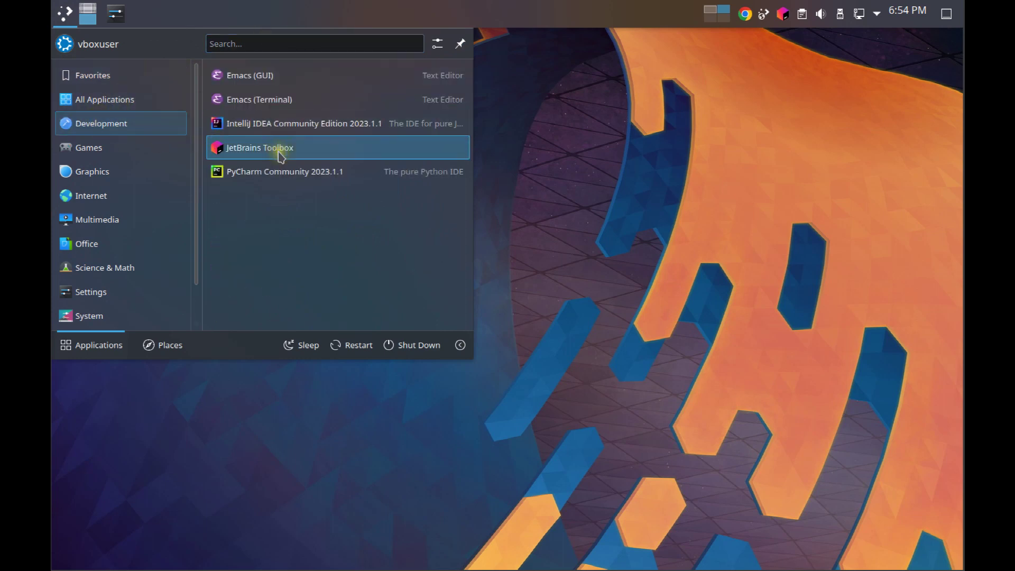
click(290, 127)
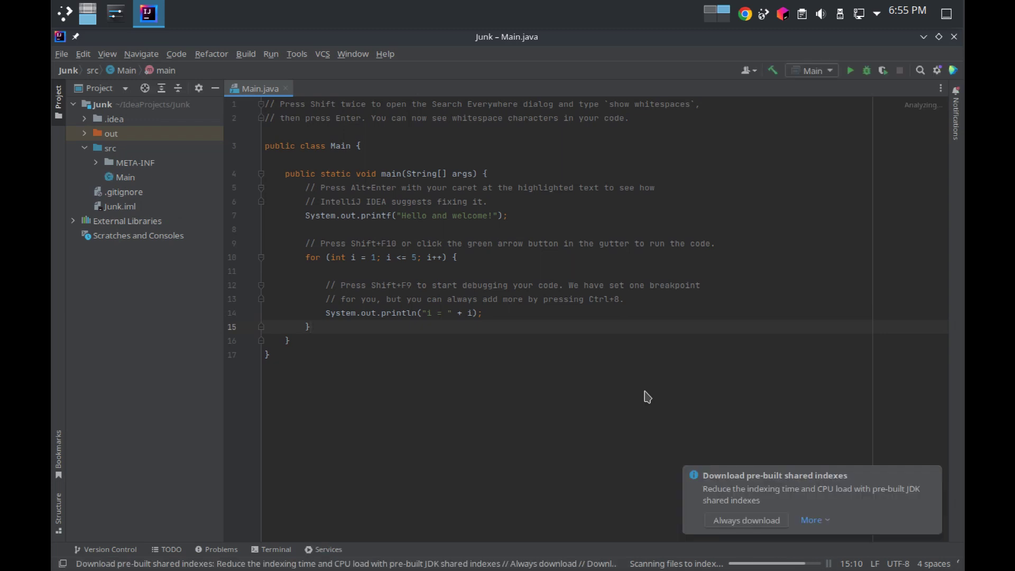
click(933, 479)
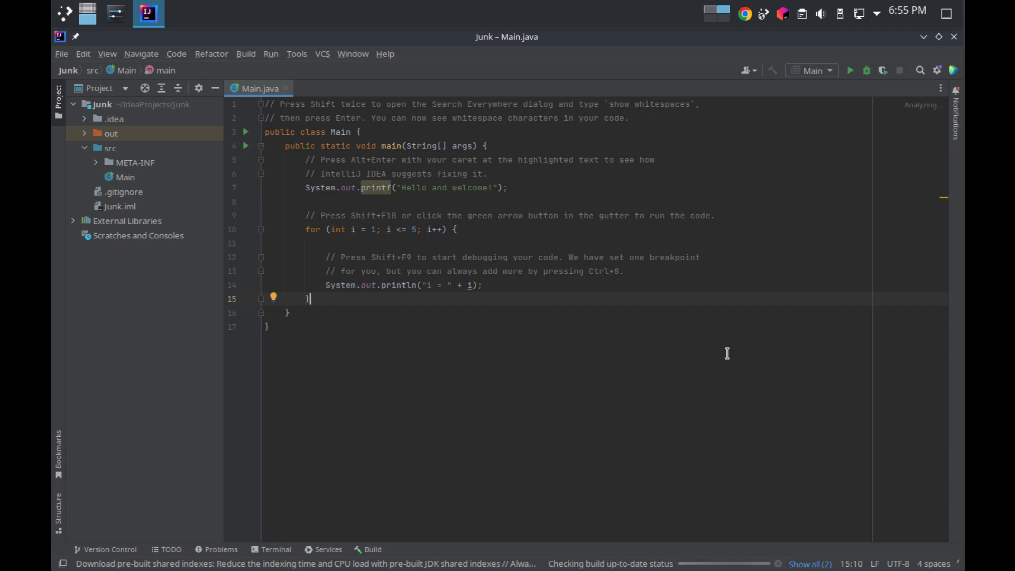
Step: Return to the PyCharm desktop through the grid overview, run main.py and hide its run output
key(ctrl+F8)
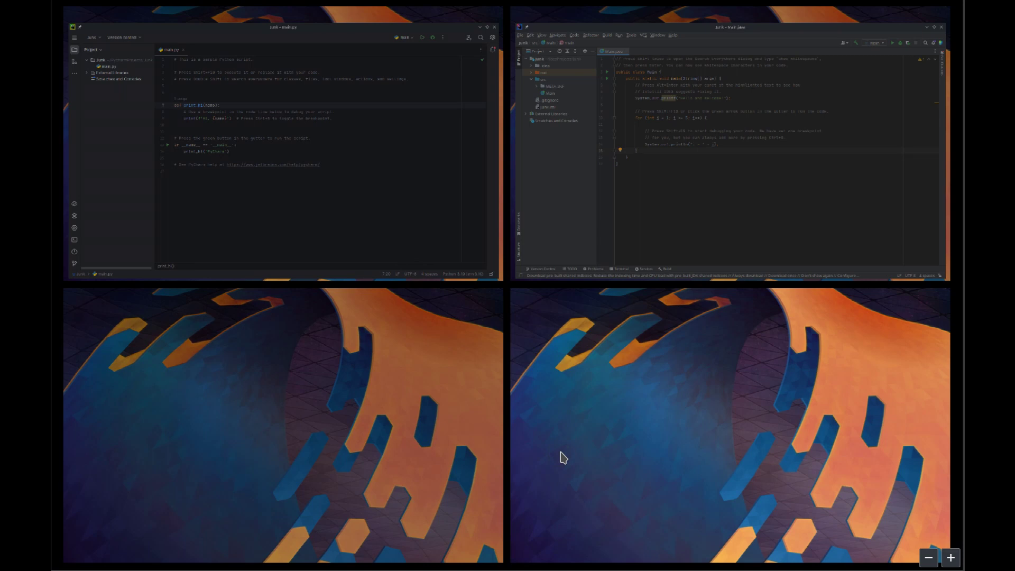
click(344, 126)
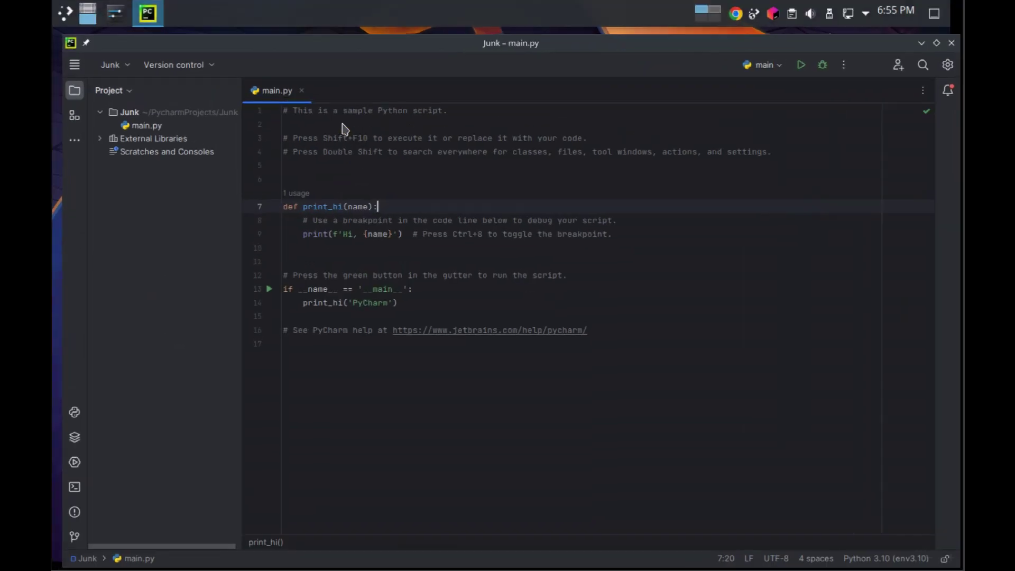
click(259, 288)
click(278, 292)
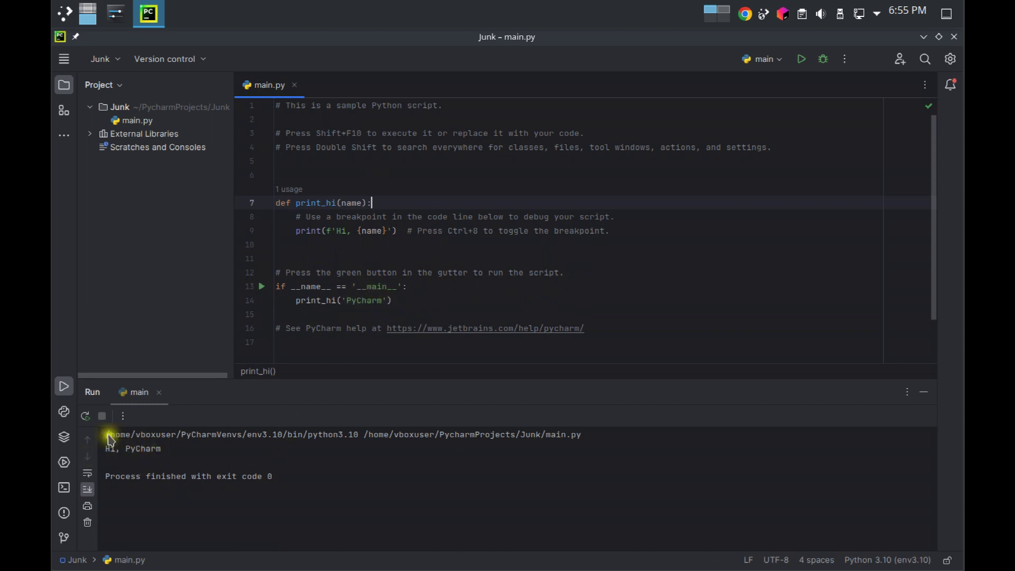
click(64, 387)
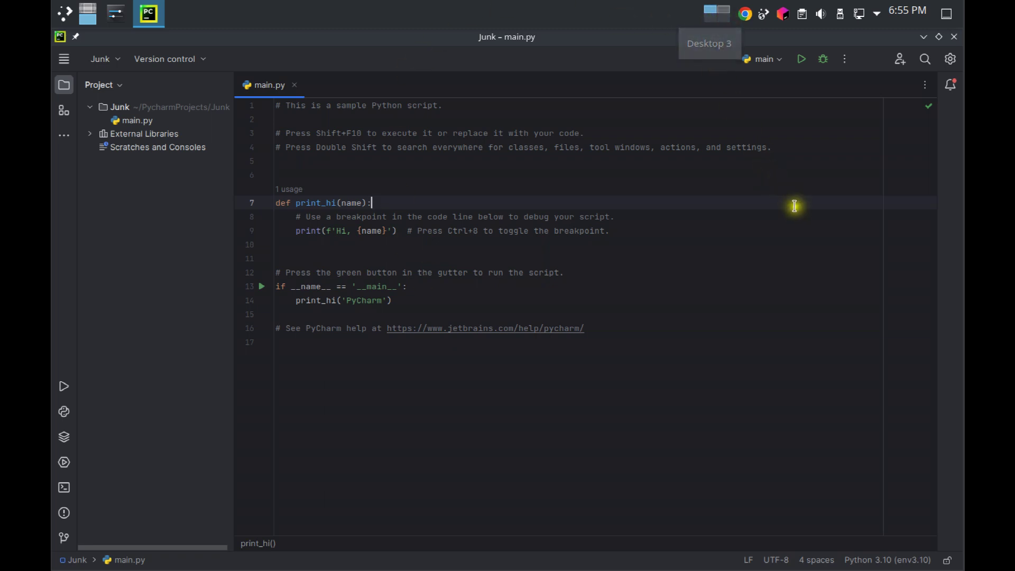
Step: Switch to Desktop 3, open a terminal and place it in the desktop's lower-left corner
key(ctrl+super+Down)
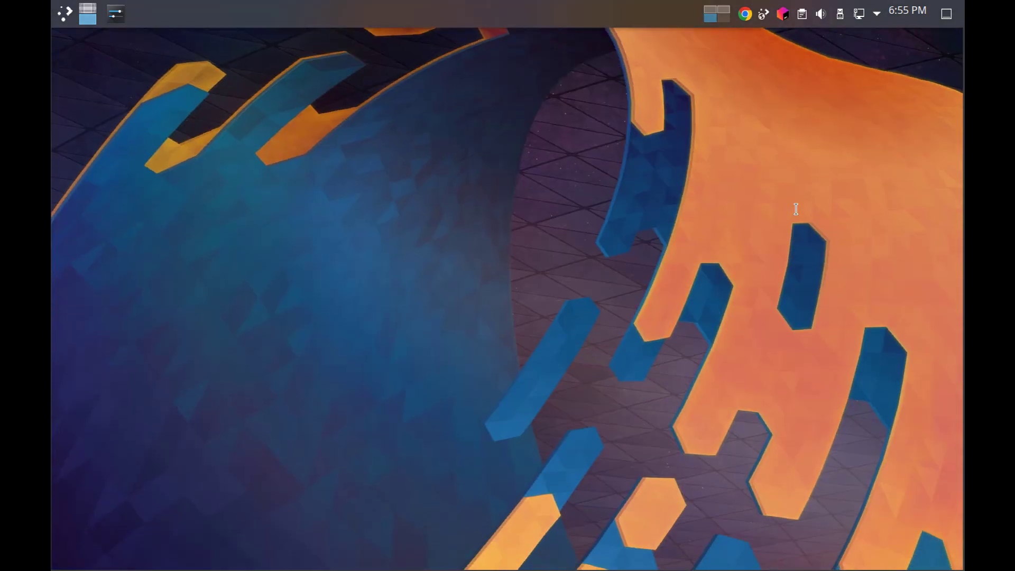
key(ctrl+alt+t)
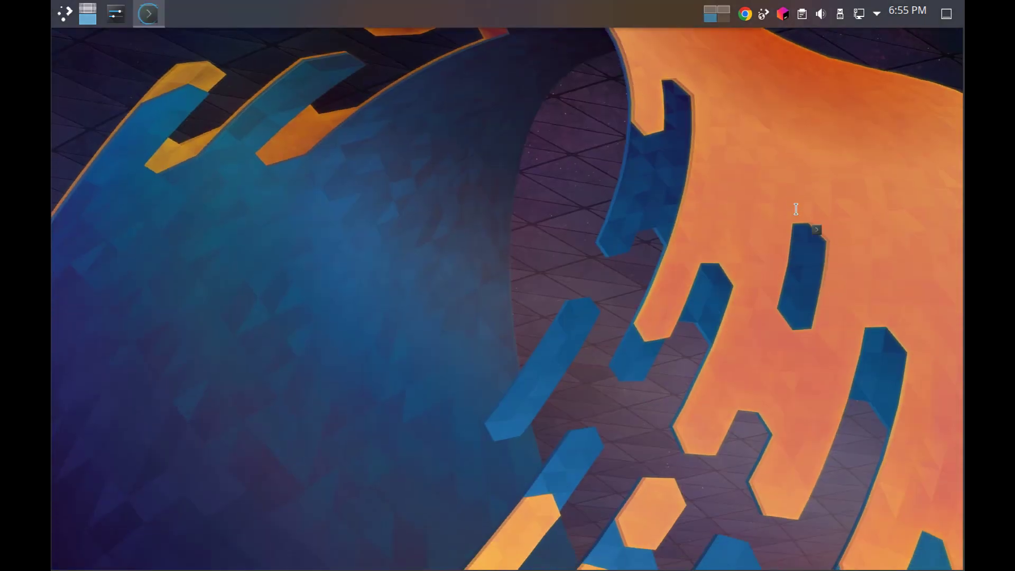
drag(703, 138, 592, 235)
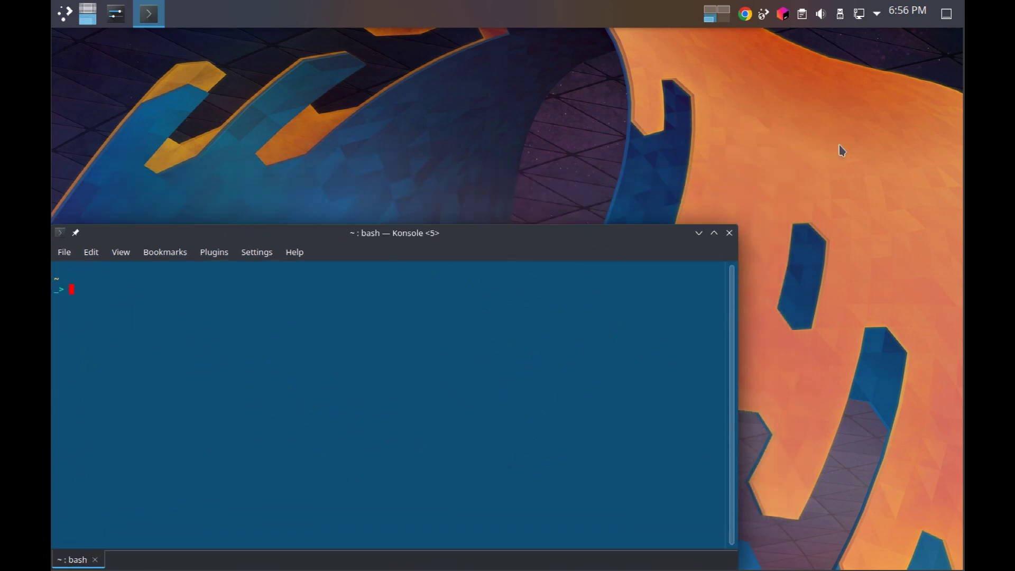
Step: In the terminal, run "py 310" and "jj junk" to enter the Junk project's Python environment and folder, and clear the screen
text(py 310)
key(Return)
text(jj jun kk)
key(Return)
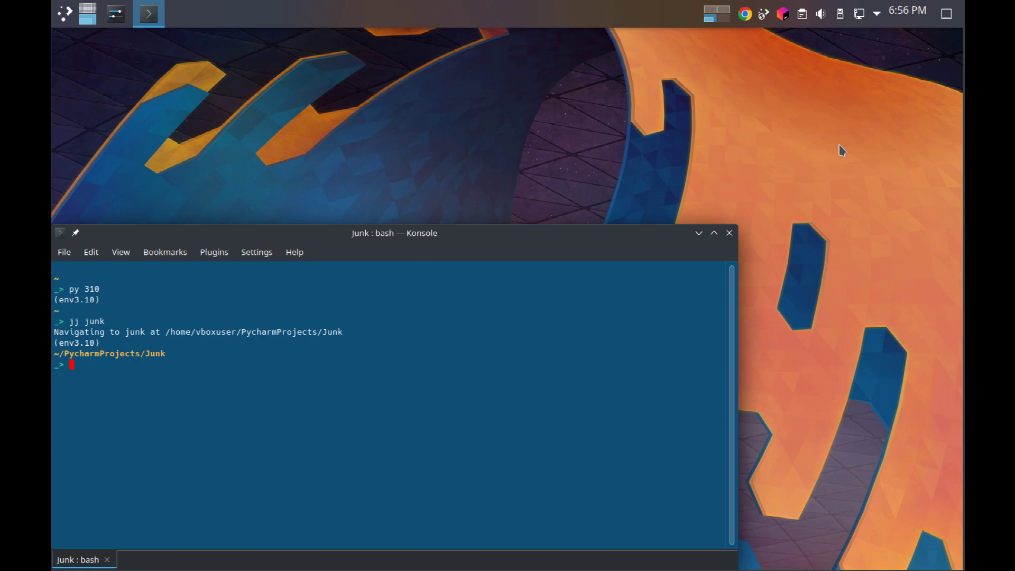
key(ctrl+l)
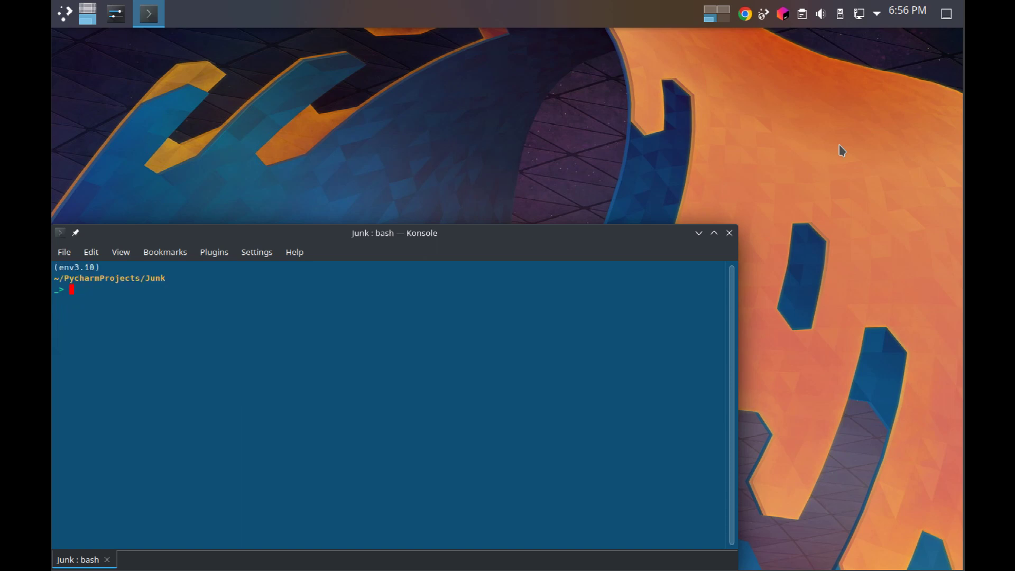
Step: Run "python main.py" in the terminal, and switch to PyCharm to briefly show its run output for comparison
text(python main.py)
key(Return)
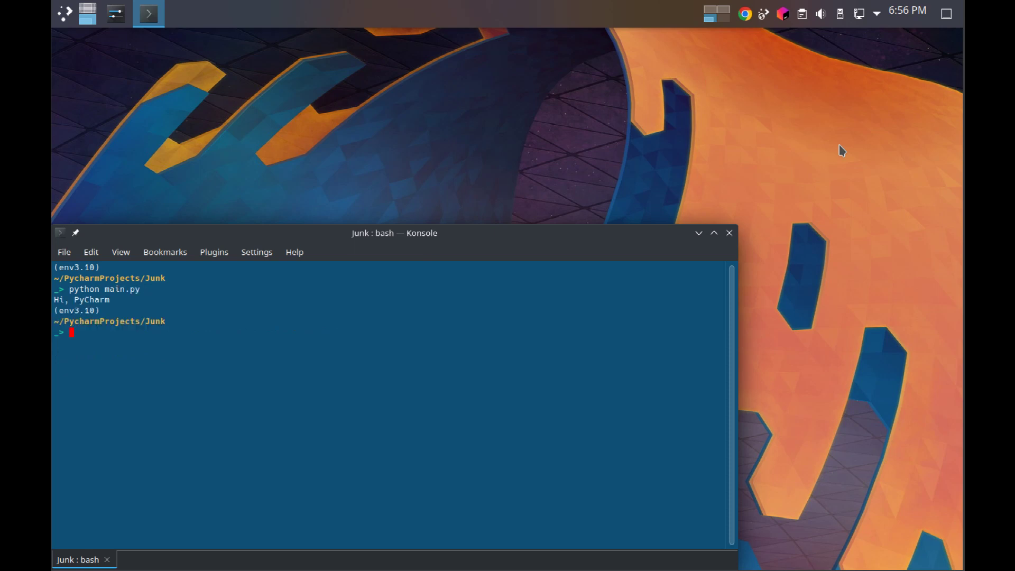
key(alt+Tab)
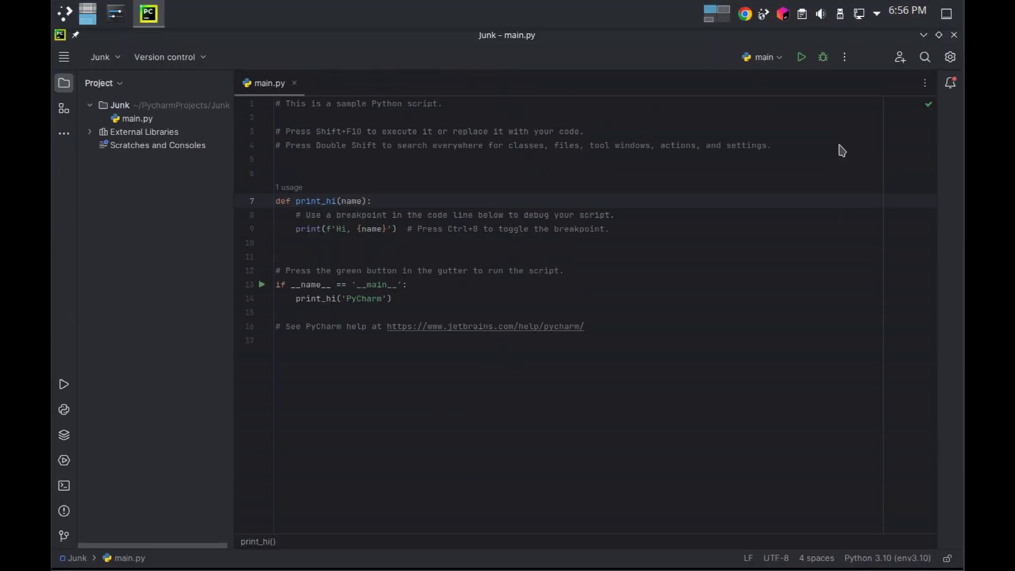
click(64, 383)
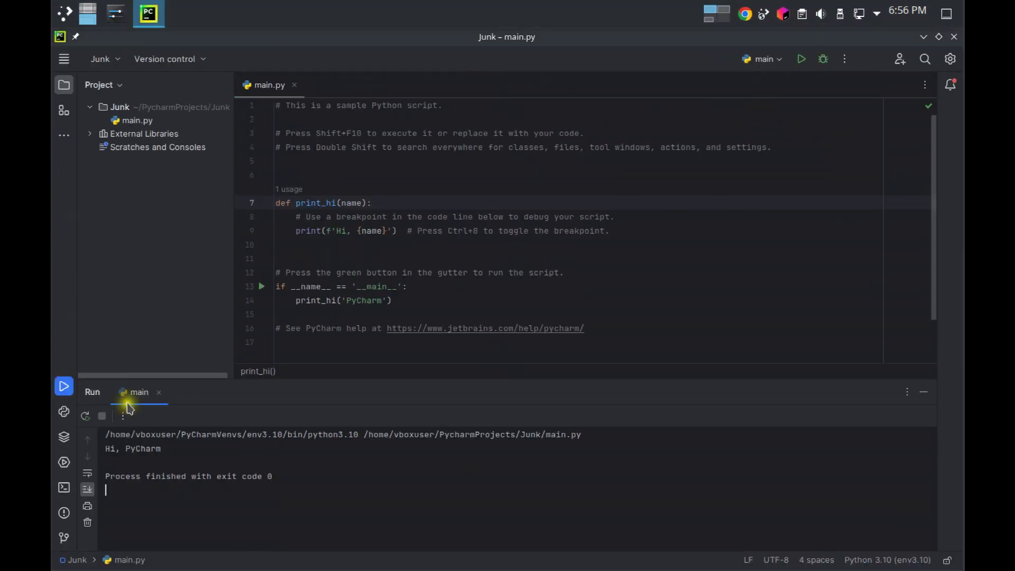
click(62, 386)
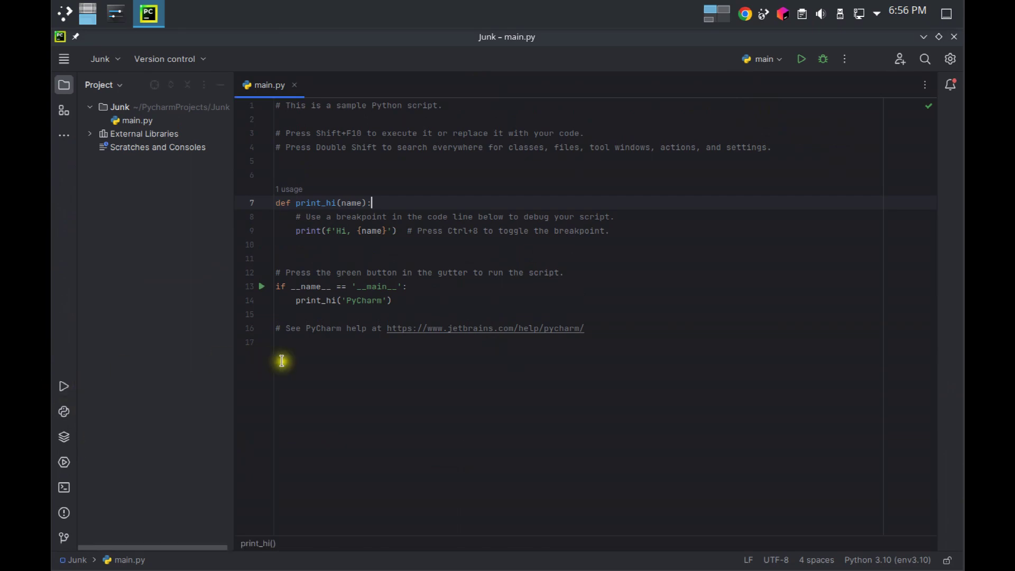
Step: Go through the terminal desktop to the IntelliJ IDEA desktop, run Main.java and hide its run output
key(alt+Tab)
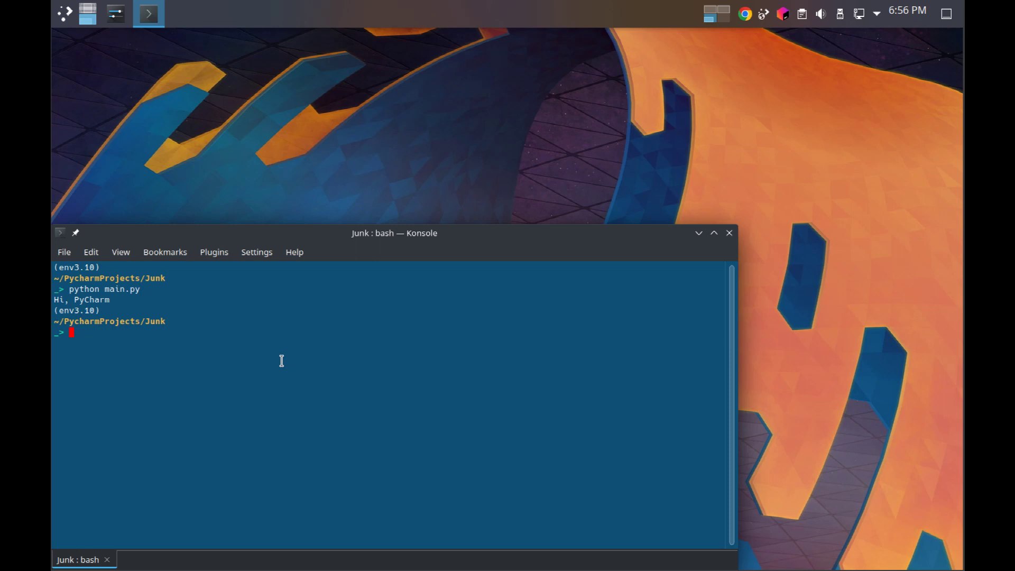
key(alt+Tab)
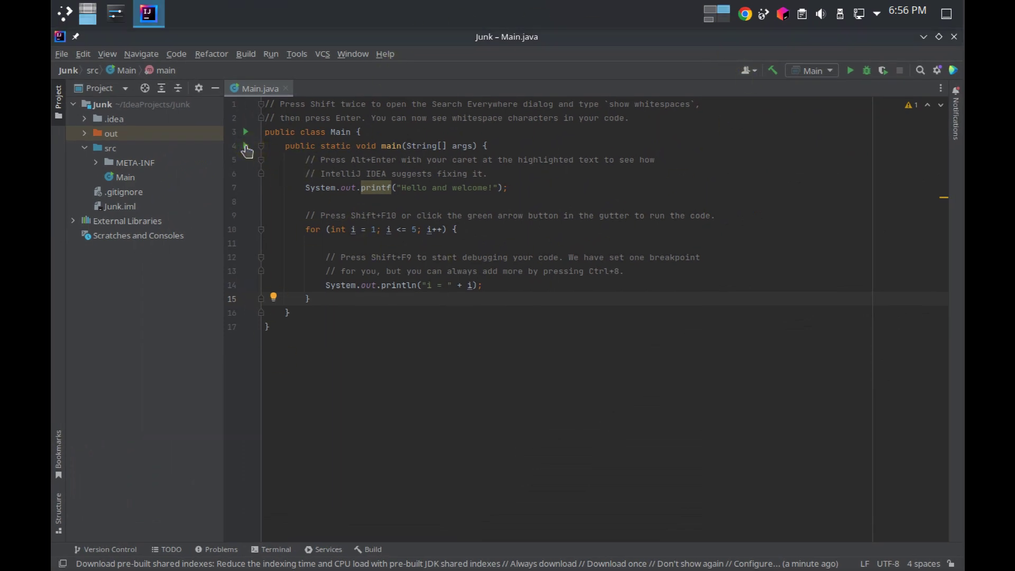
click(246, 146)
click(294, 154)
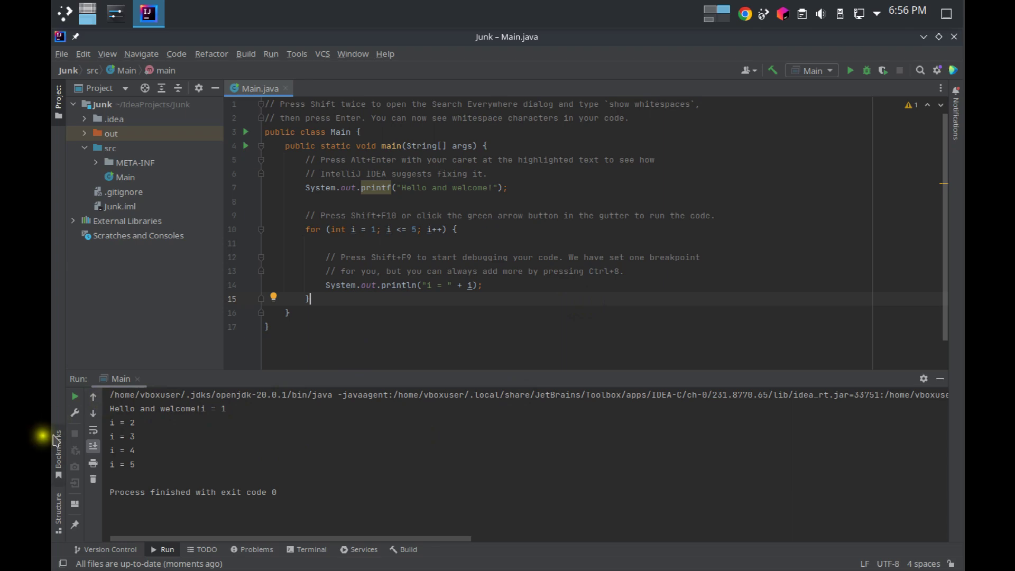
click(163, 549)
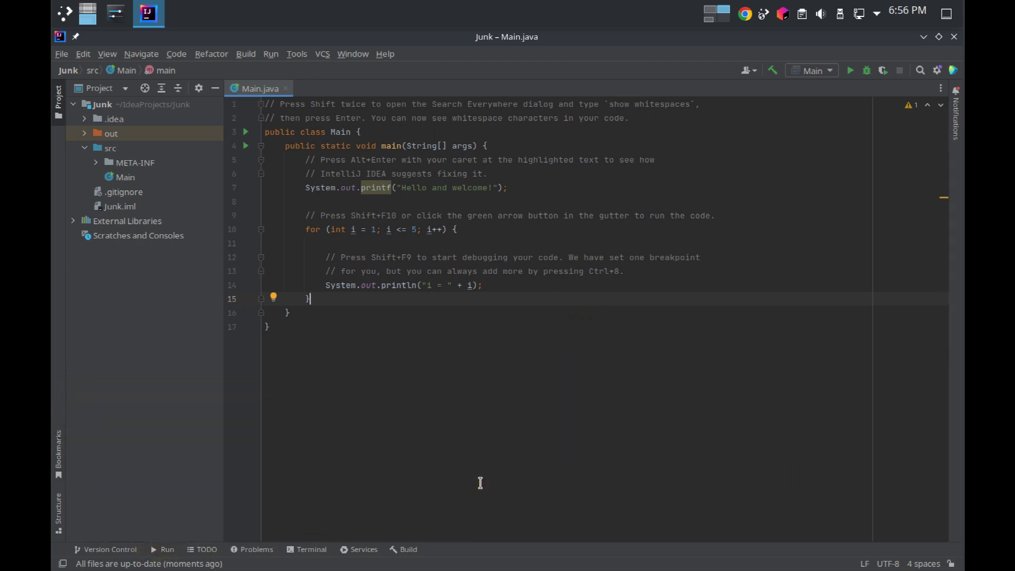
Step: Switch to Desktop 4, open a terminal in the desktop's lower-right corner, and make it narrower and taller
key(alt+F4)
key(ctrl+alt+t)
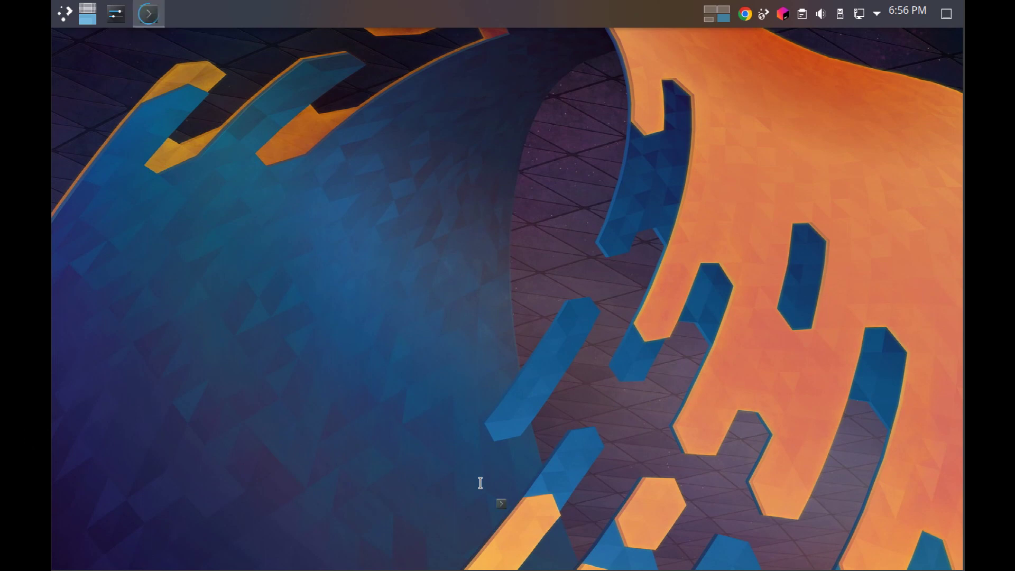
drag(591, 142, 705, 232)
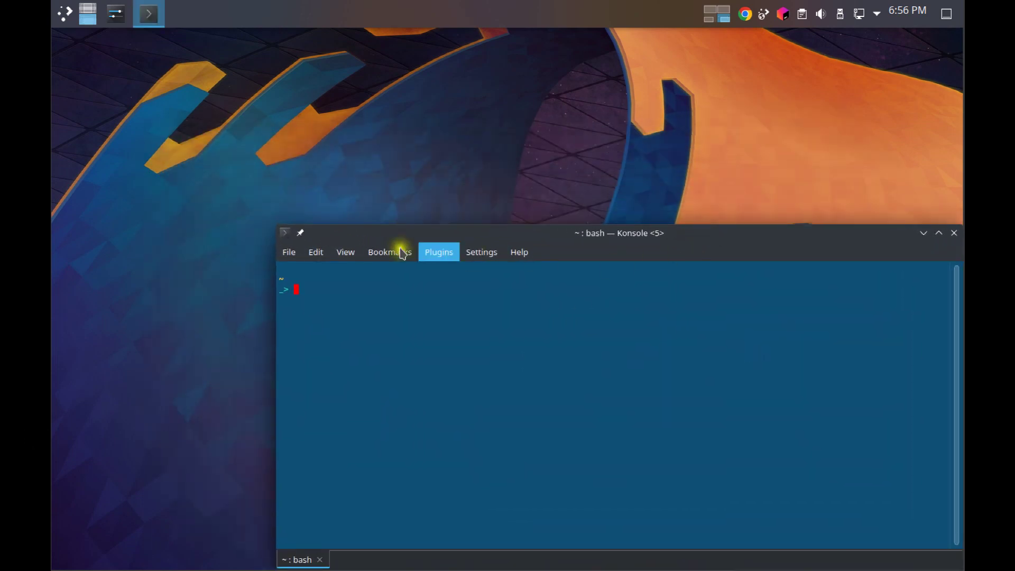
drag(281, 226, 437, 153)
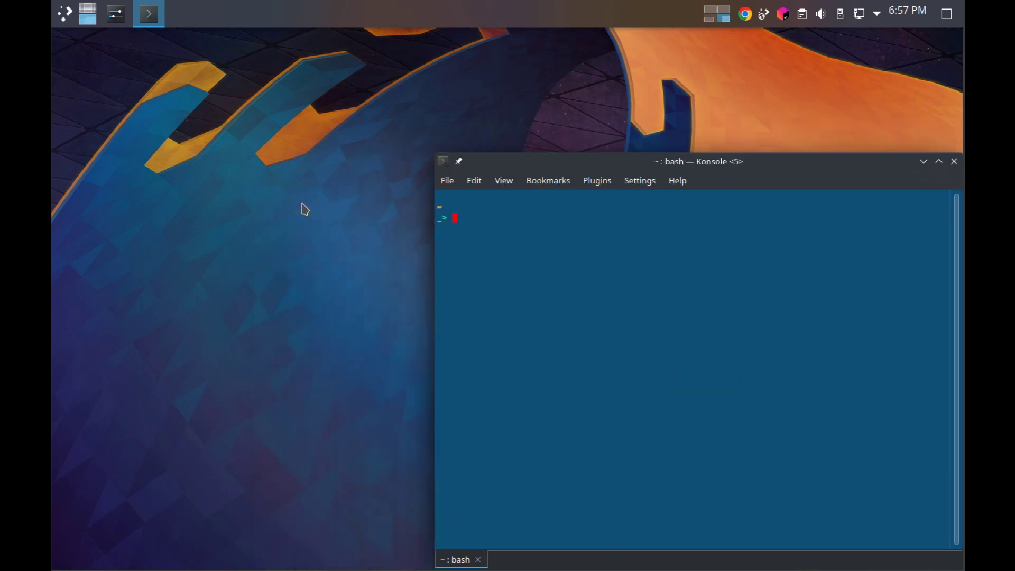
Step: Change the terminal's working directory with "cd IdeaProjects/Junk/"
text(Id)
key(Tab)
text(J)
key(Tab)
key(Return)
Step: Search the project folder for JAR files with find . -name "*.jar"
text(find . -name )
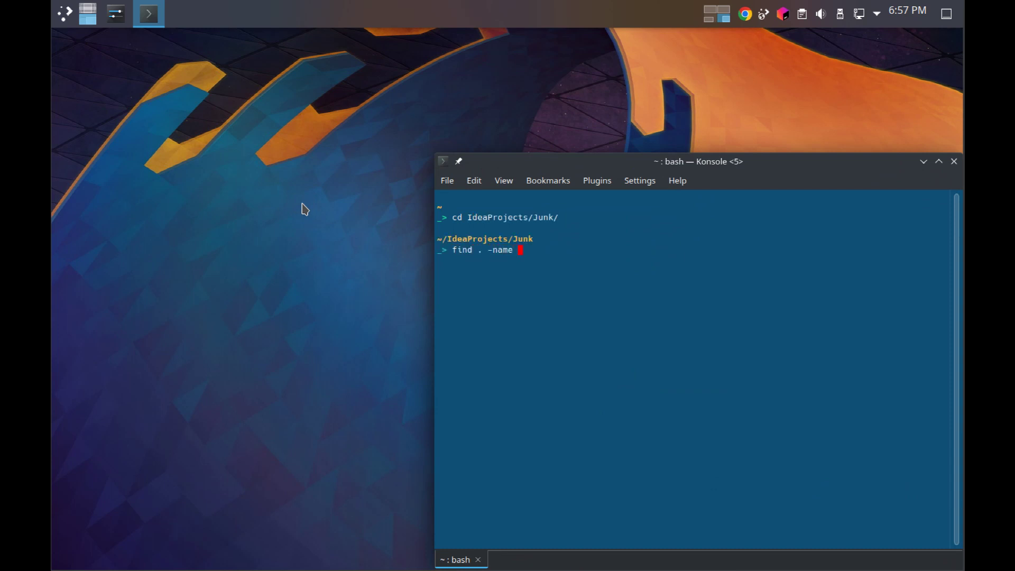
text(")
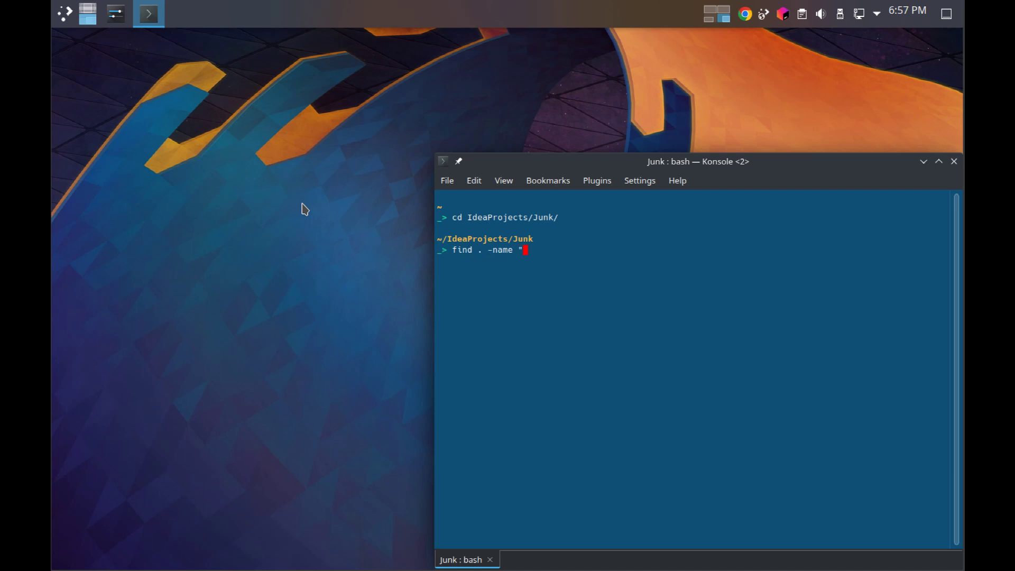
text(*.jar")
key(Return)
Step: Clear the terminal screen and run "java -jar out/artifacts/Junk_jar/Junk.jar"
text(java)
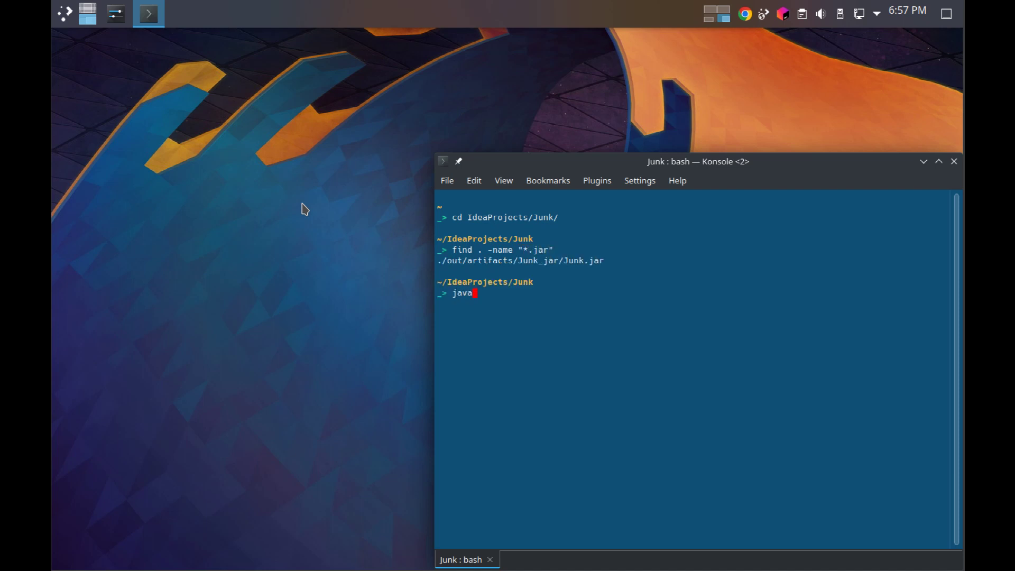
text( -jar out/artifacts/)
text(J)
key(Tab)
text(J)
key(Tab)
key(ctrl+l)
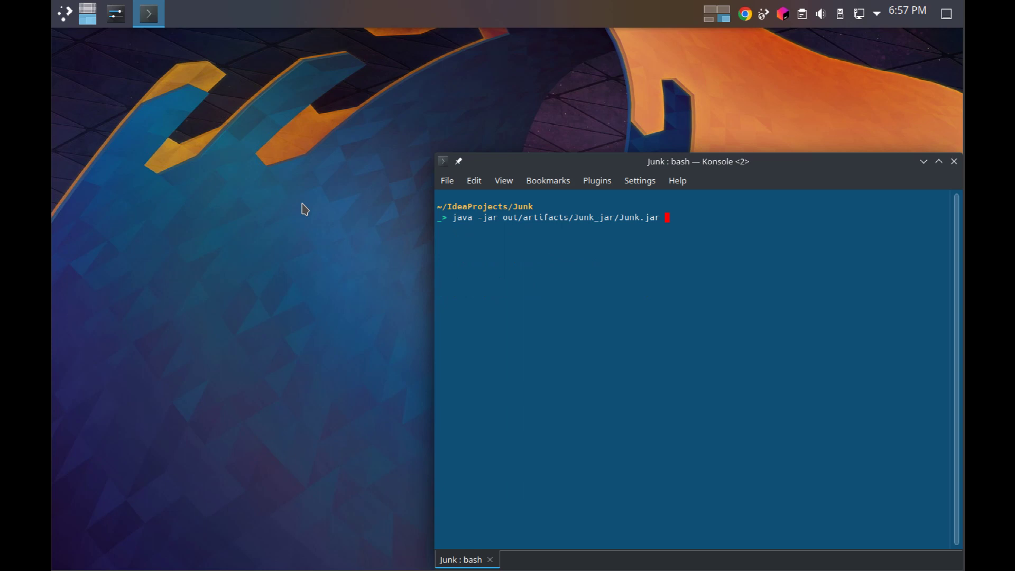
key(Return)
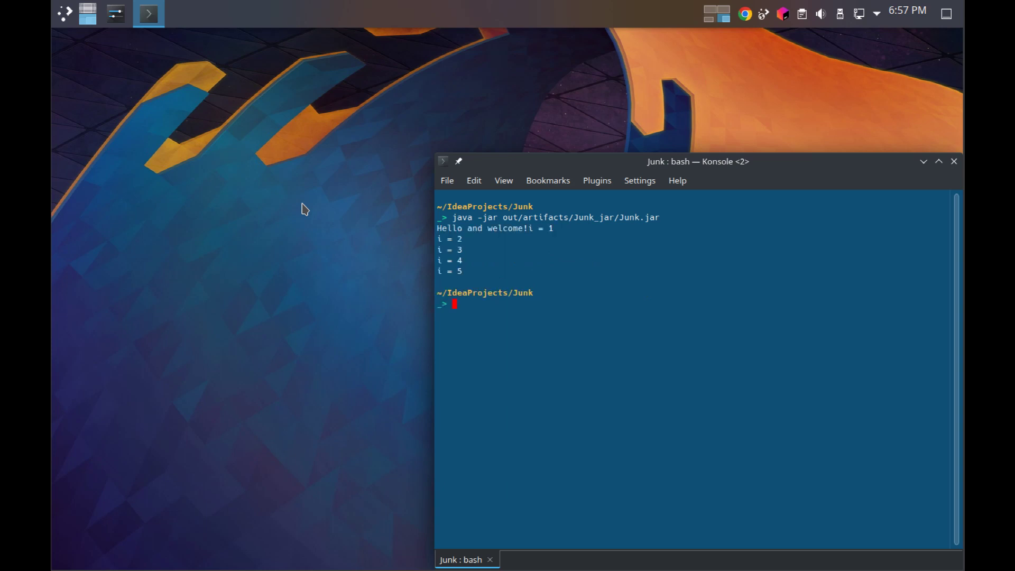
Step: Briefly show IntelliJ IDEA's run output for comparison, and examine the activity's four desktops in the grid overview from Desktop 4
key(alt+Tab)
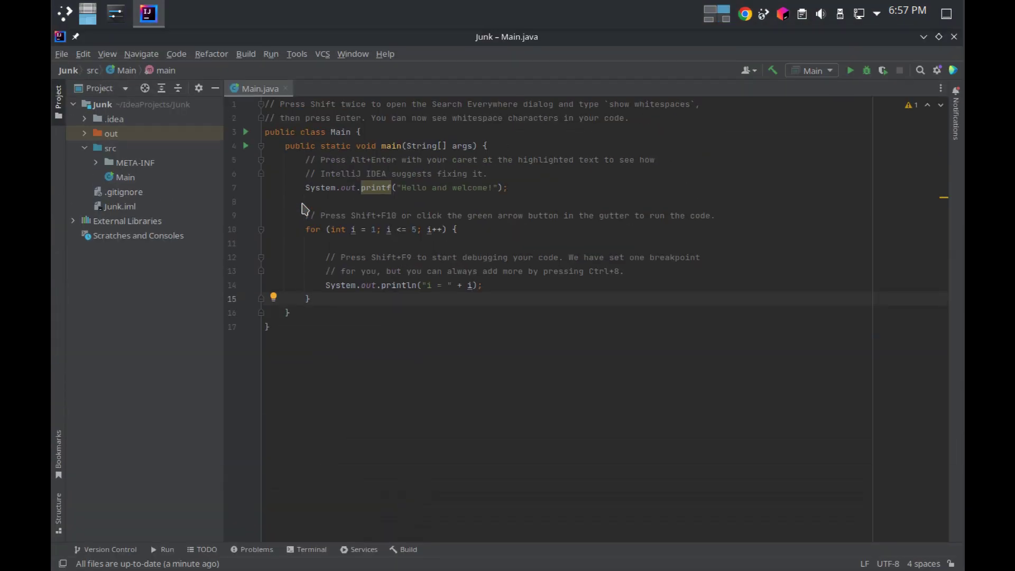
click(163, 549)
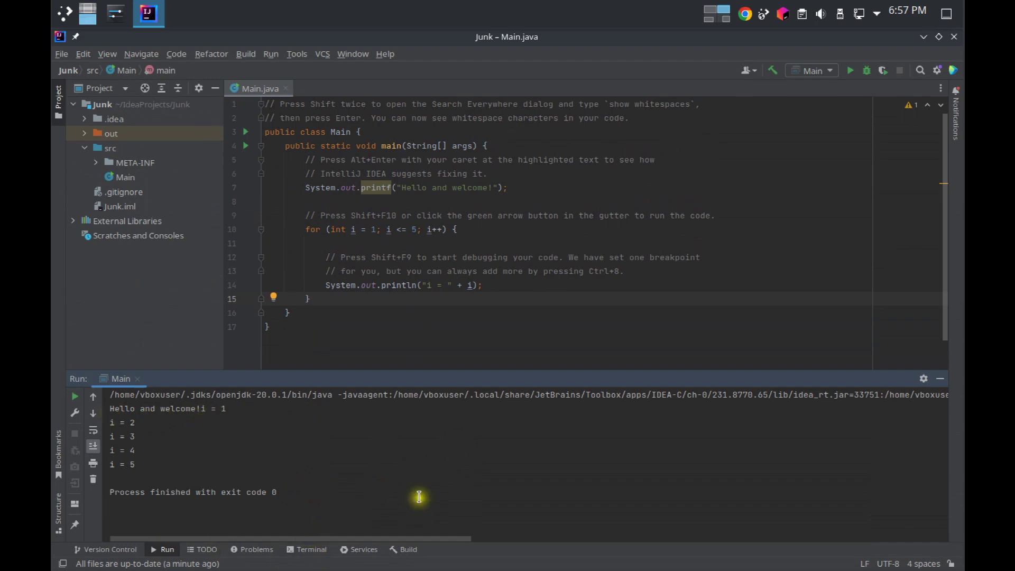
click(163, 550)
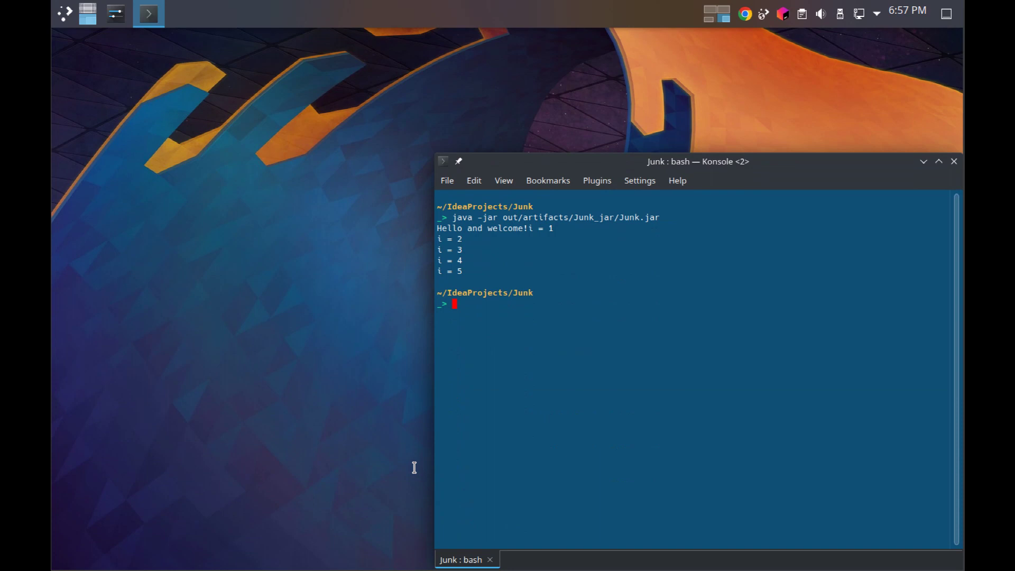
key(ctrl+F8)
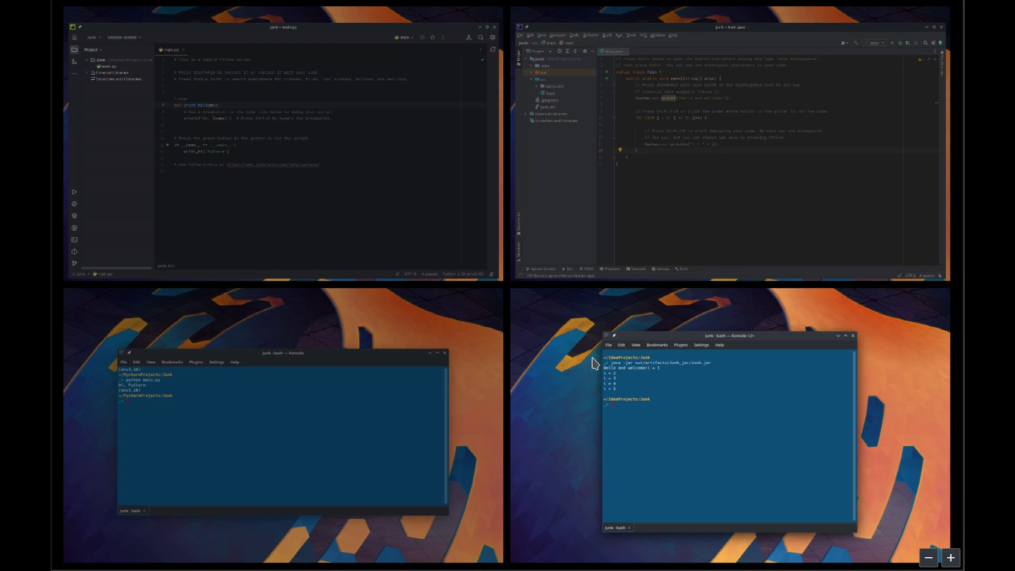
click(558, 357)
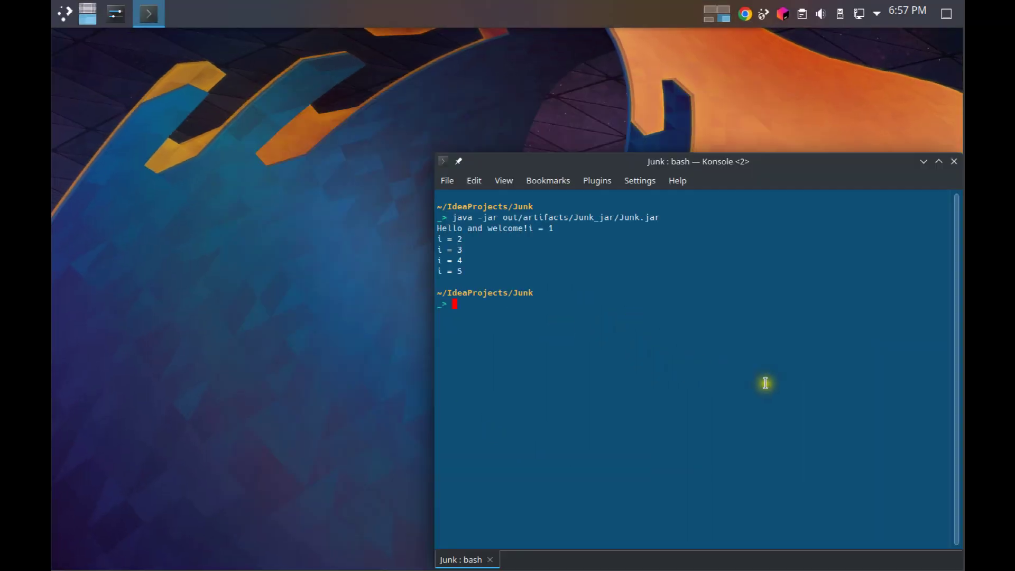
Step: Set the Software Development activity's wallpaper to Evening Glow and check it on all four desktops in the grid overview
right_click(278, 105)
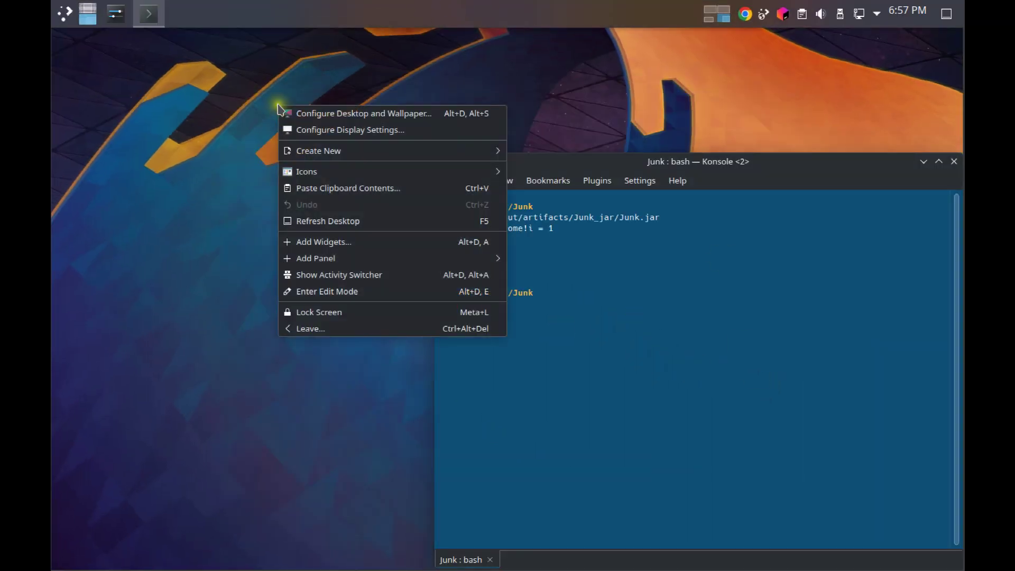
click(335, 113)
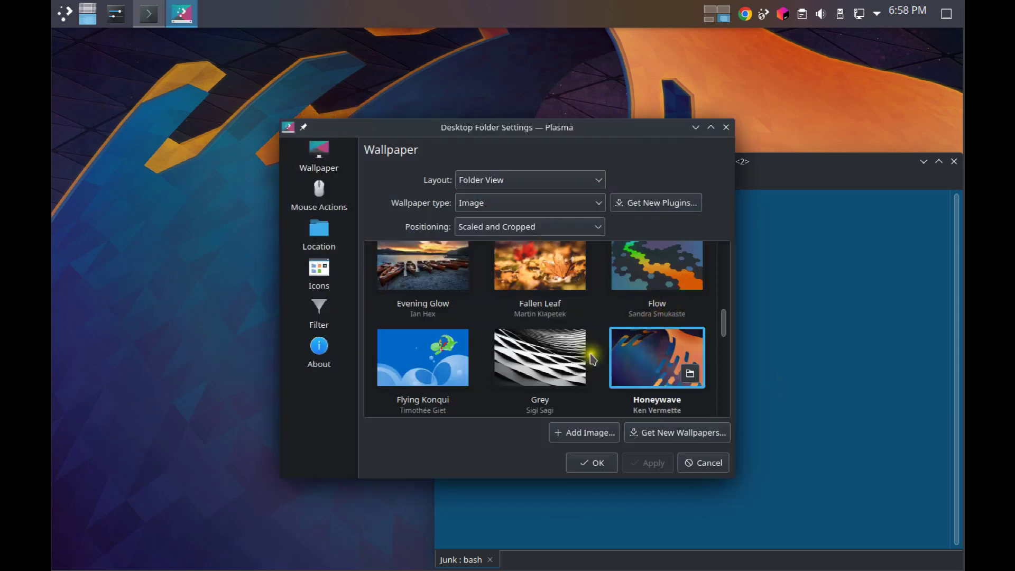
click(417, 252)
click(646, 463)
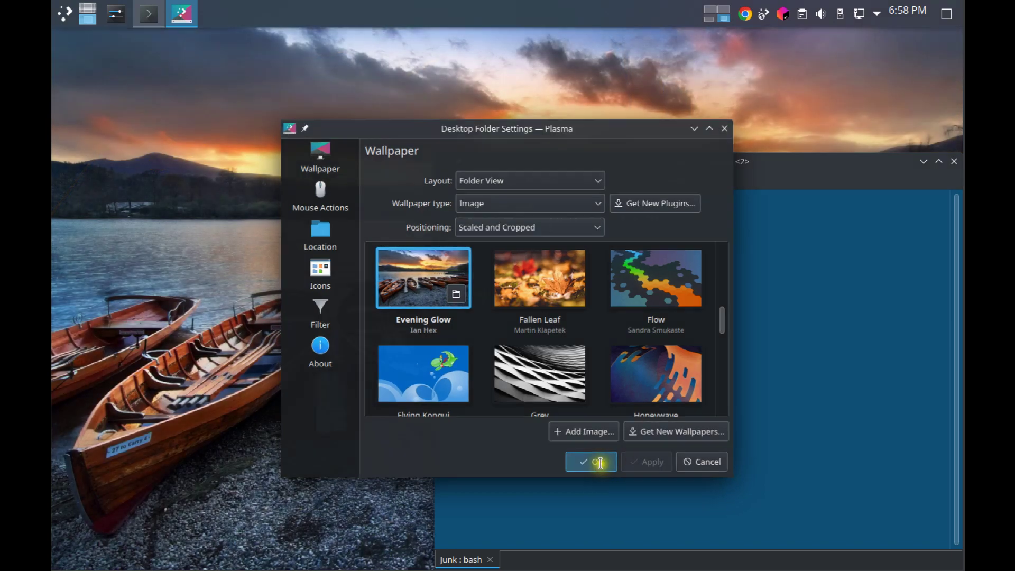
click(592, 463)
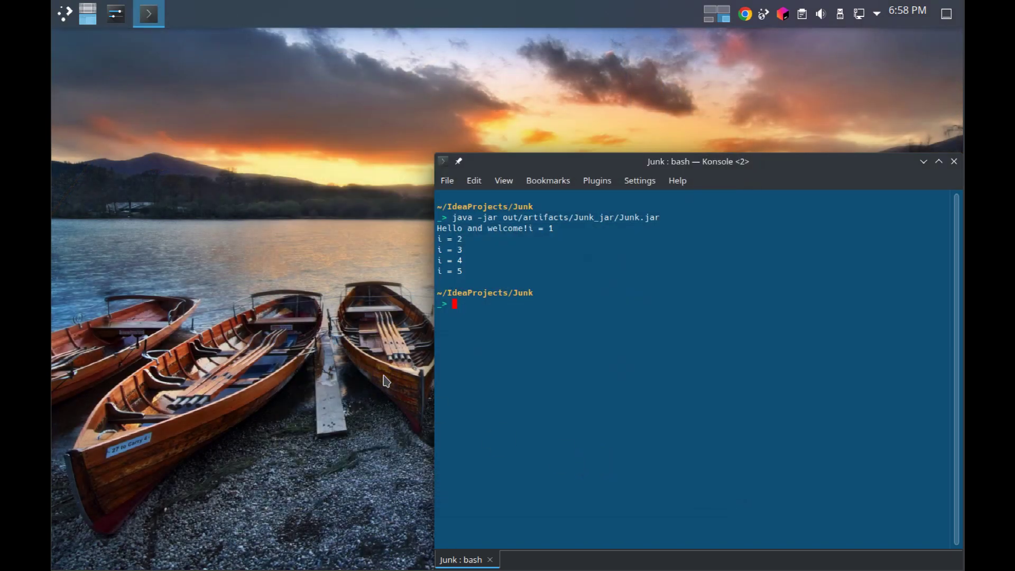
key(ctrl+F8)
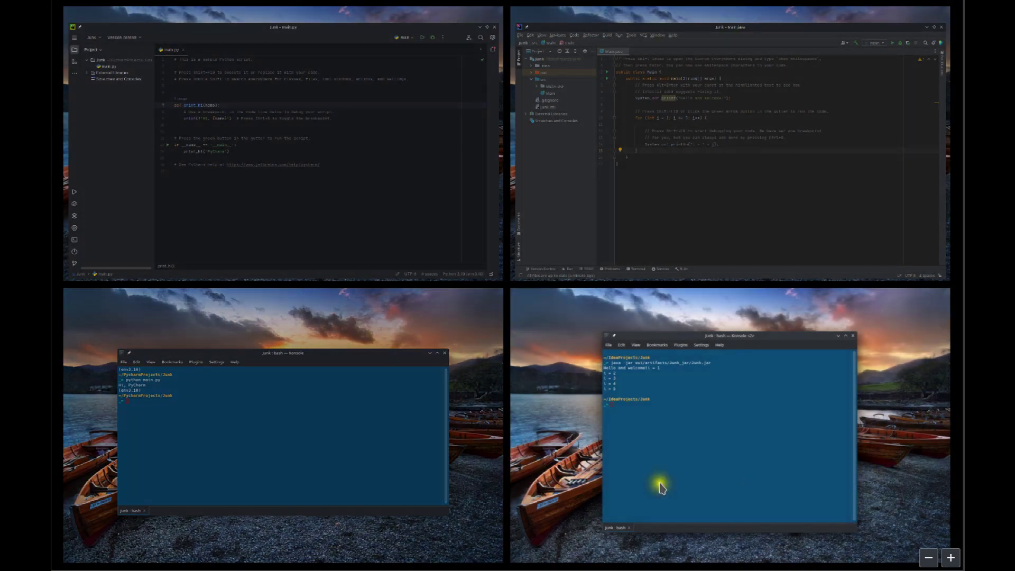
click(537, 348)
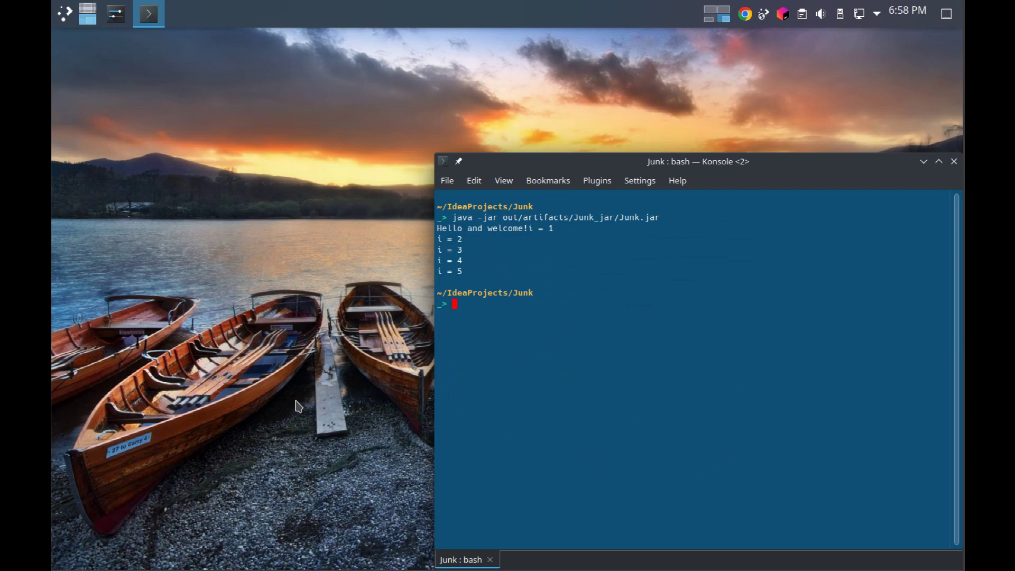
Step: Switch to the Main activity, examine its desktops in the grid overview and return to Desktop 1
key(ctrl+F1)
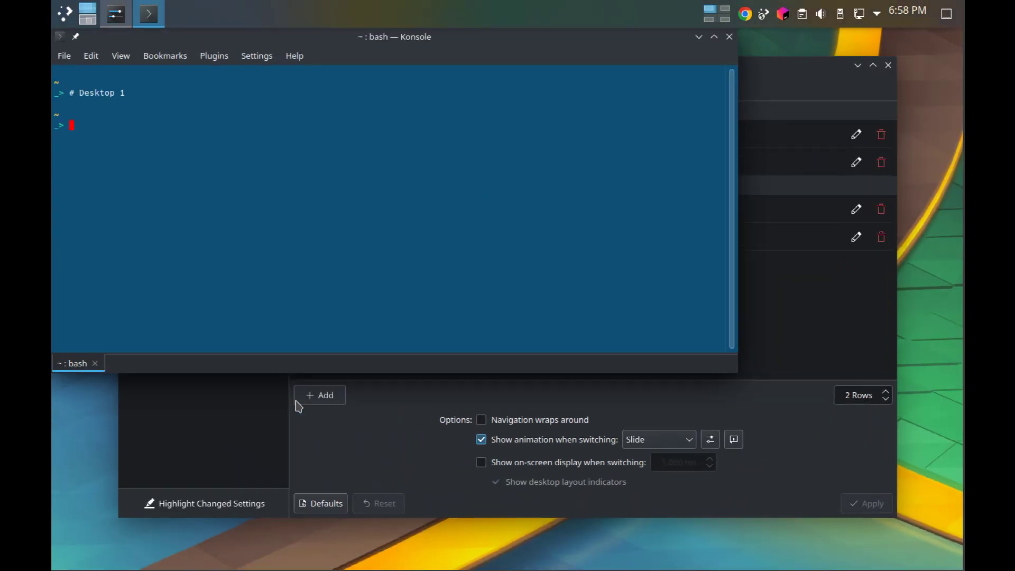
key(ctrl+F8)
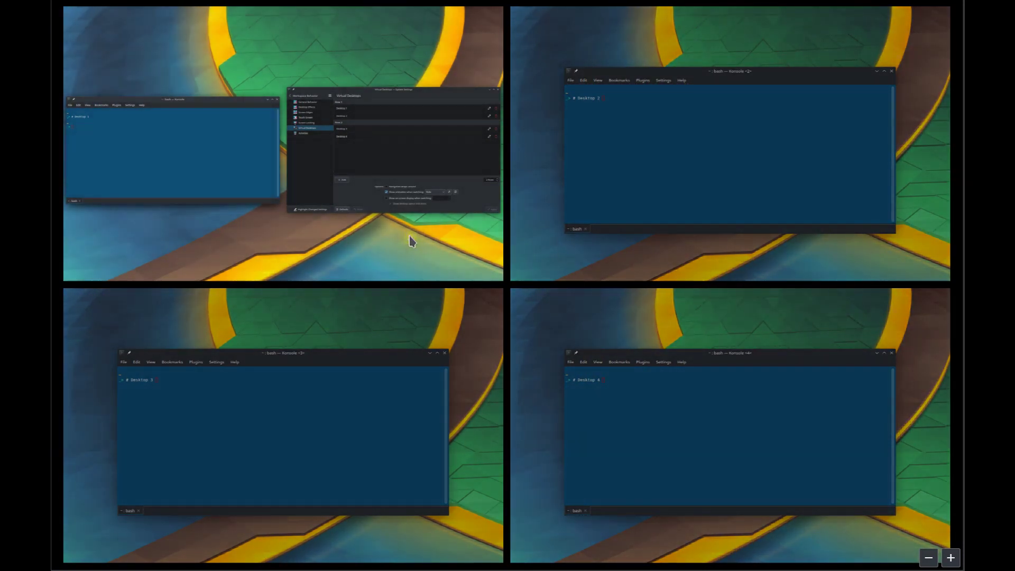
click(412, 241)
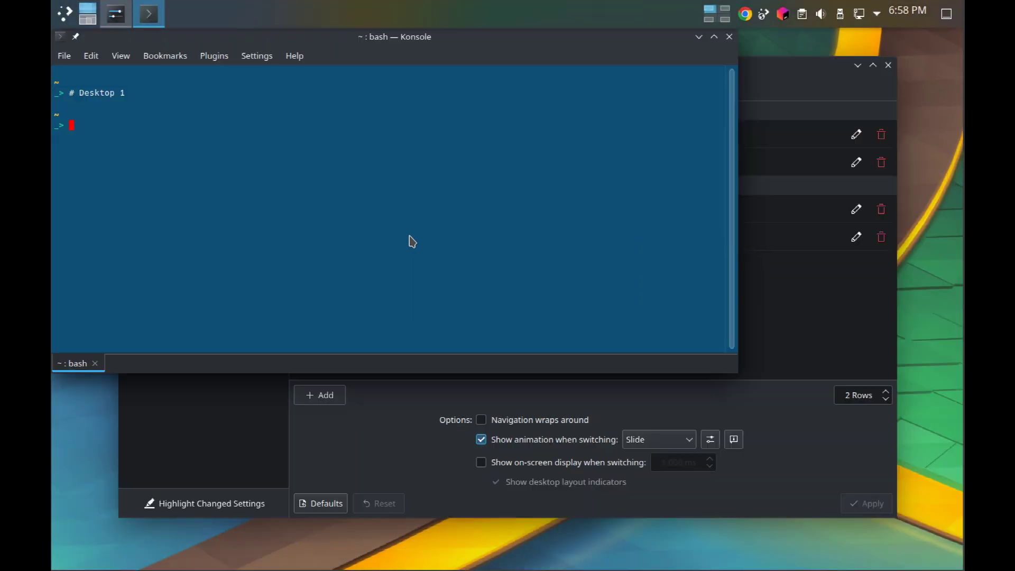
Step: Launch Google Chrome on the Main activity's Desktop 1, and visit the Software Development activity before returning to Main
key(alt+space)
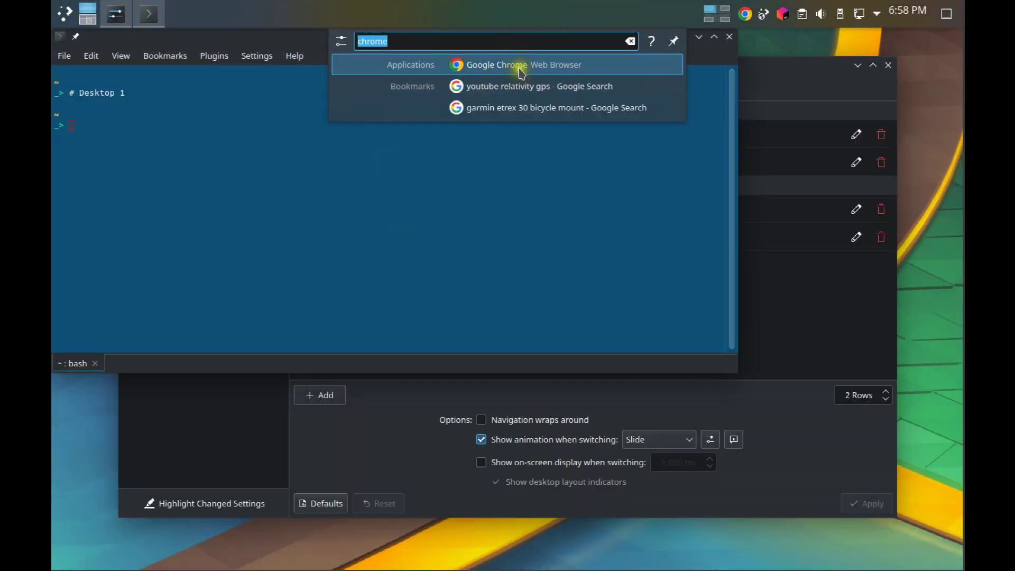
click(518, 67)
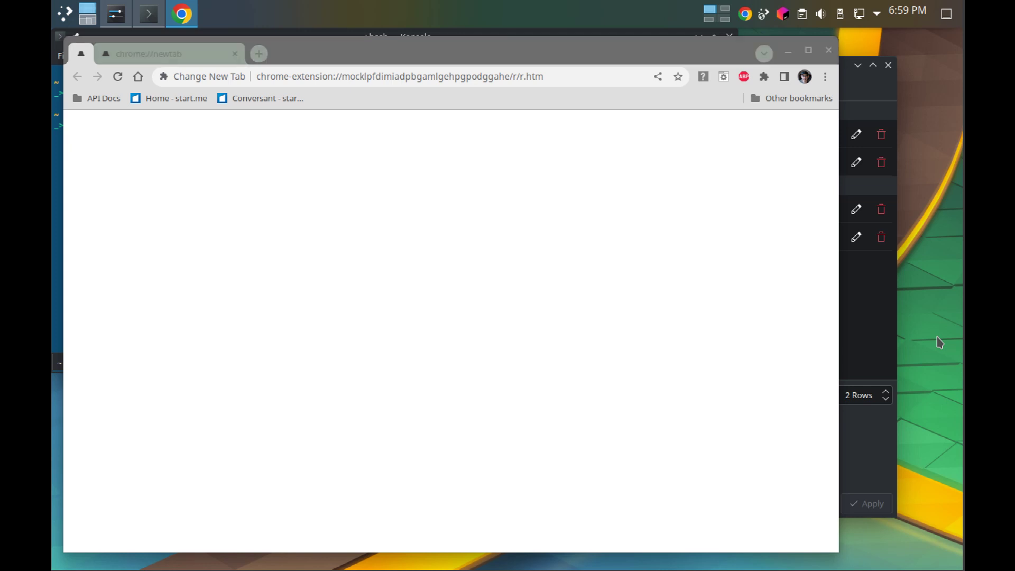
key(super+q)
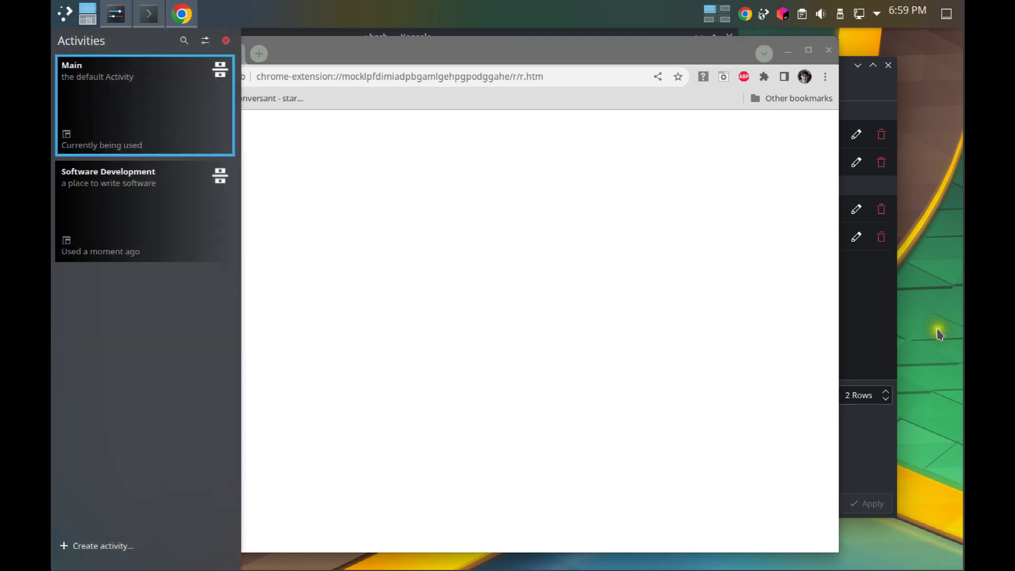
click(96, 205)
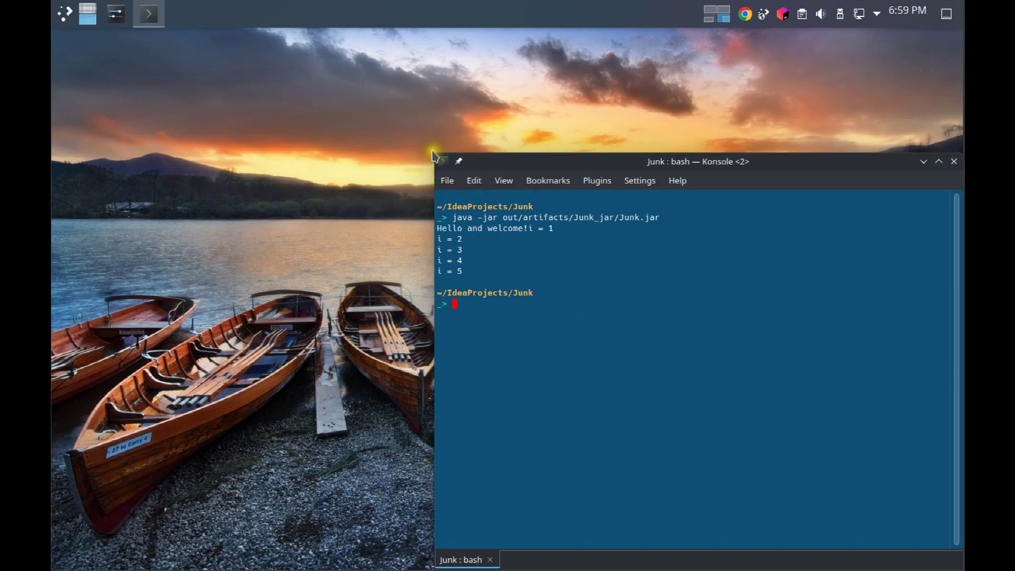
drag(428, 311, 205, 334)
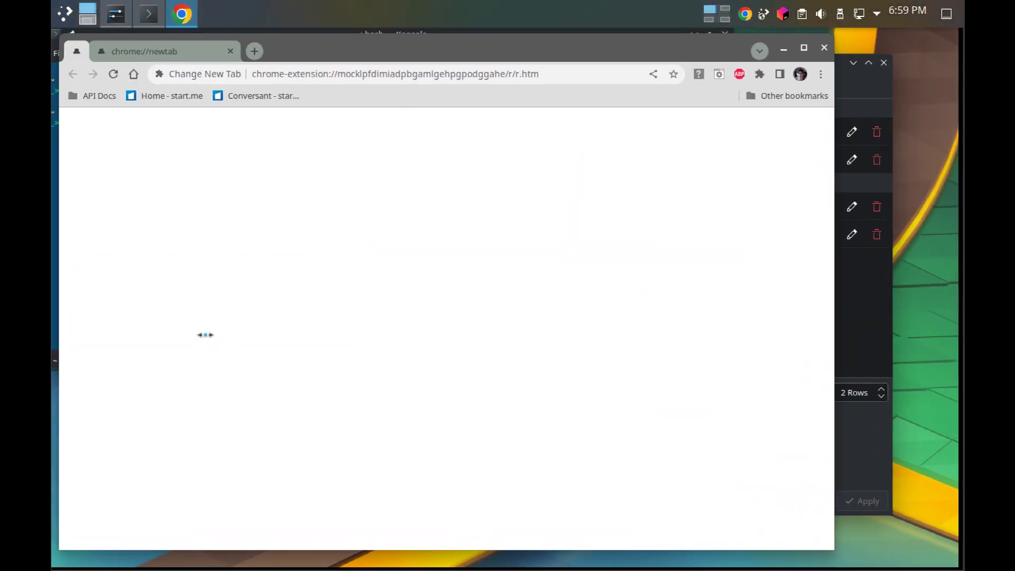
Step: Bring the System Settings window to the front, open the Dolphin file manager and reposition its window
click(867, 310)
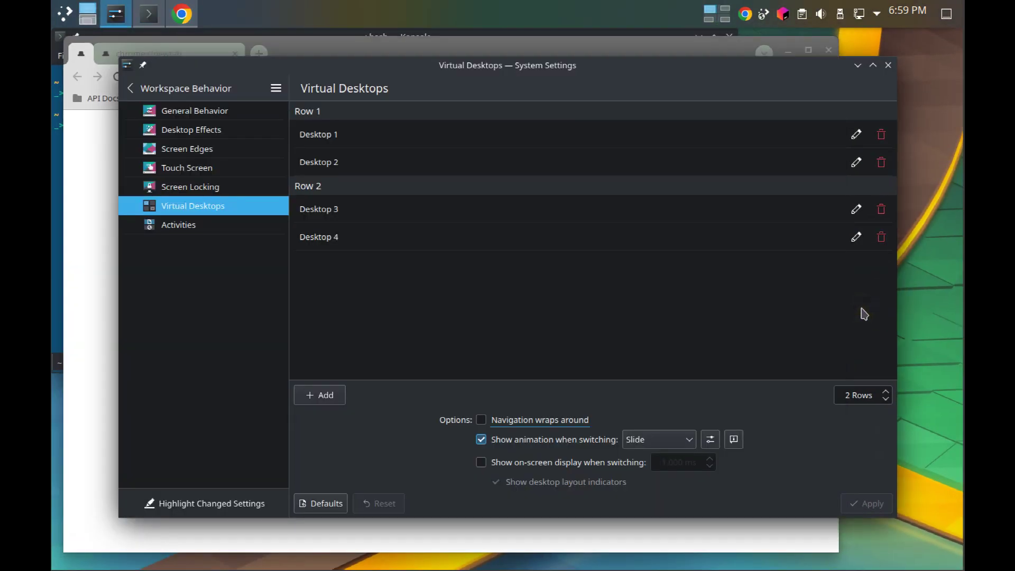
key(super+e)
drag(443, 82, 471, 95)
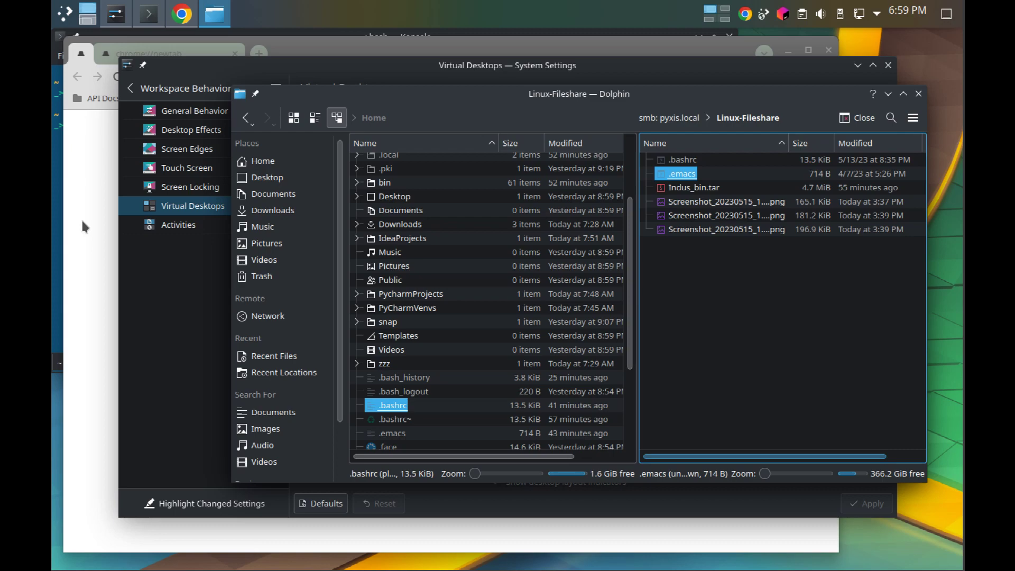
Step: Show the Main activity's desktops in the grid overview and switch to Desktop 2
key(ctrl+F8)
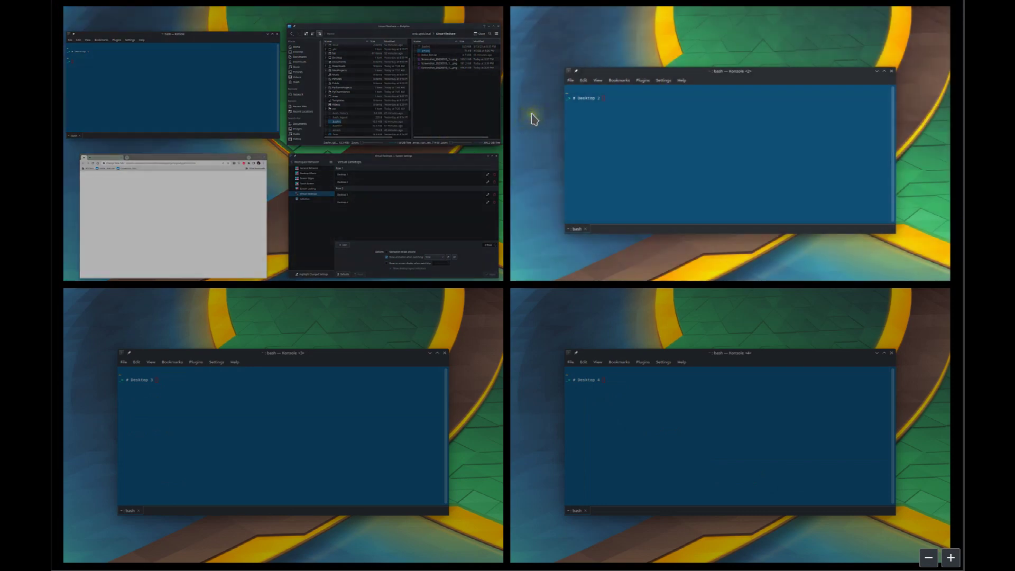
click(532, 118)
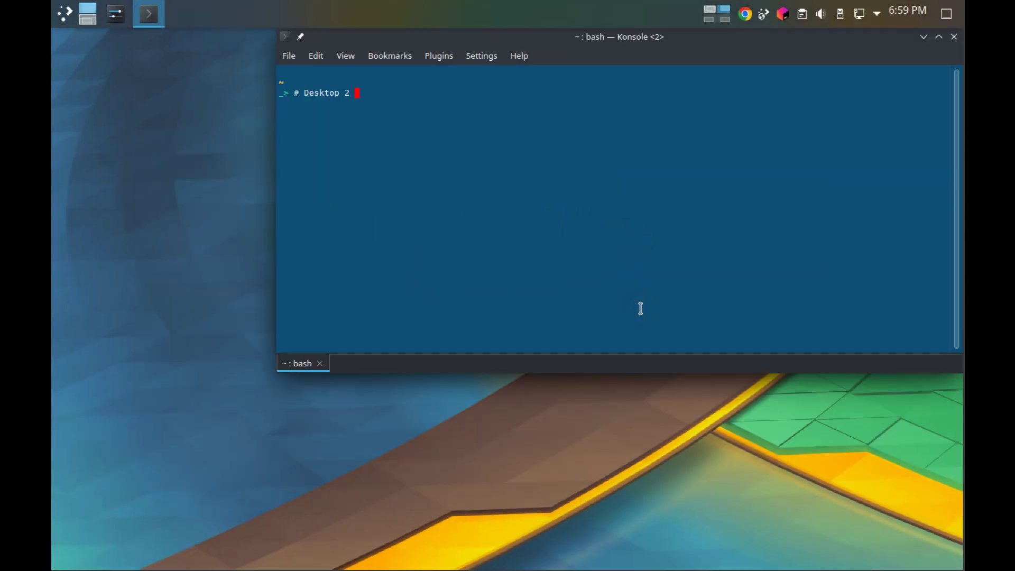
Step: Switch to the Software Development activity and minimize its Konsole window to expose the desktop
key(ctrl+F4)
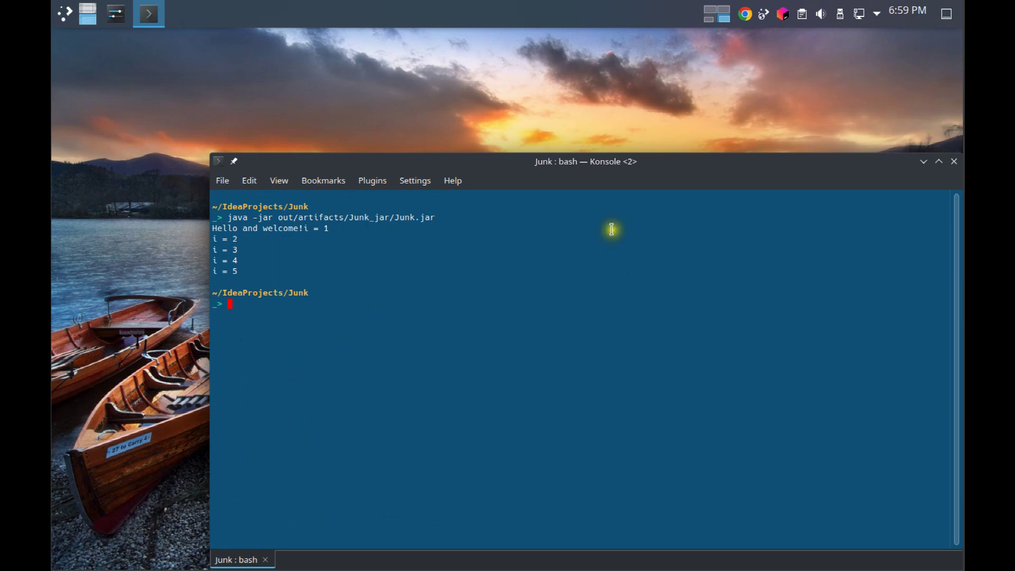
click(923, 161)
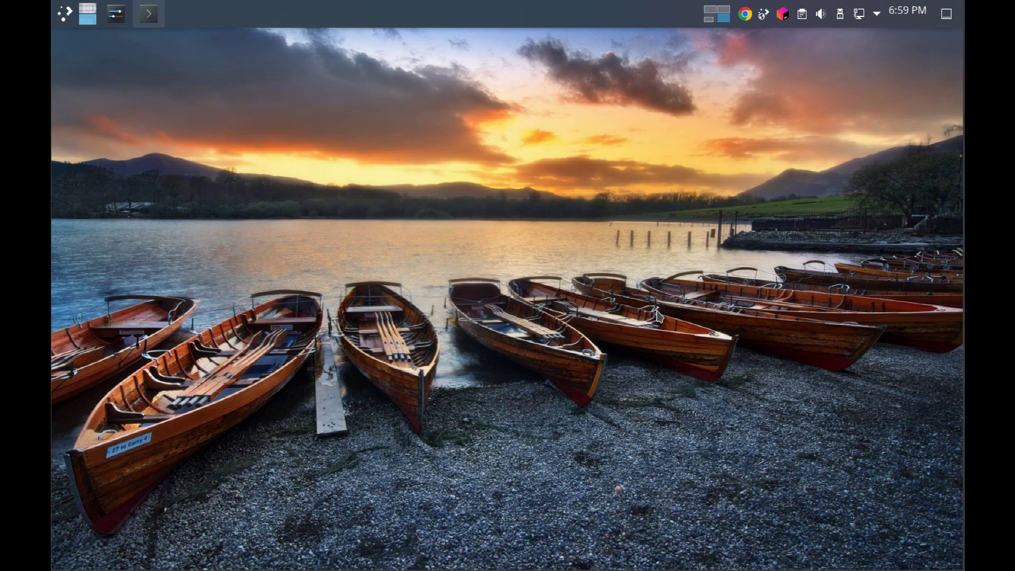
Step: Set the Software Development activity's wallpaper to Flow, and visit the Main activity to compare its wallpaper before returning
right_click(423, 88)
click(459, 98)
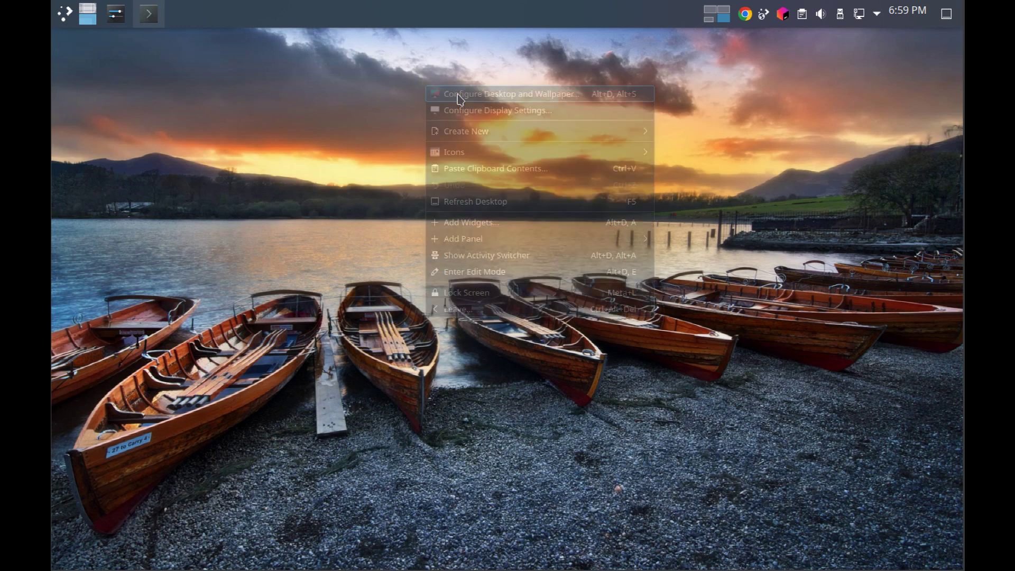
click(621, 369)
click(654, 464)
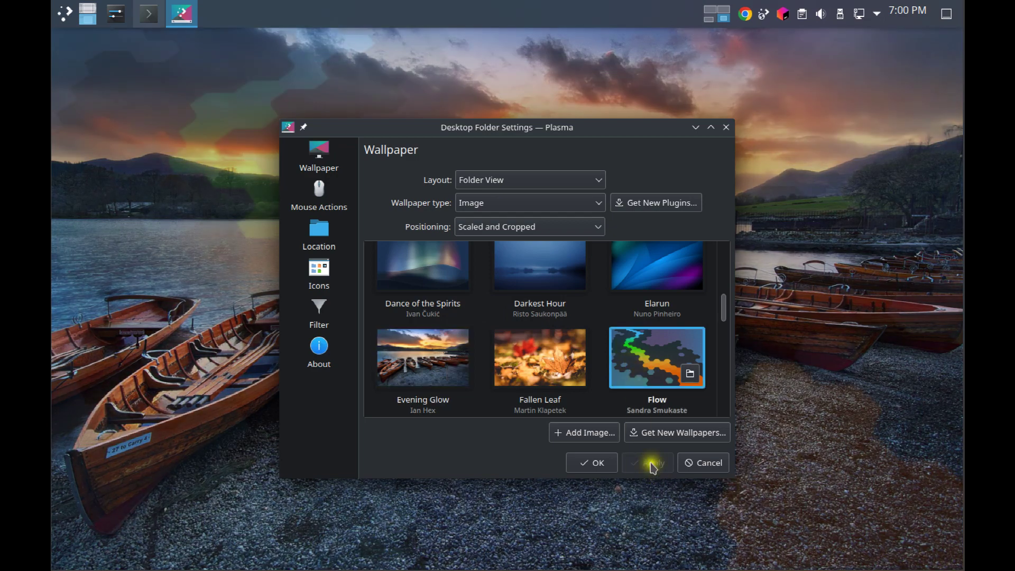
click(595, 464)
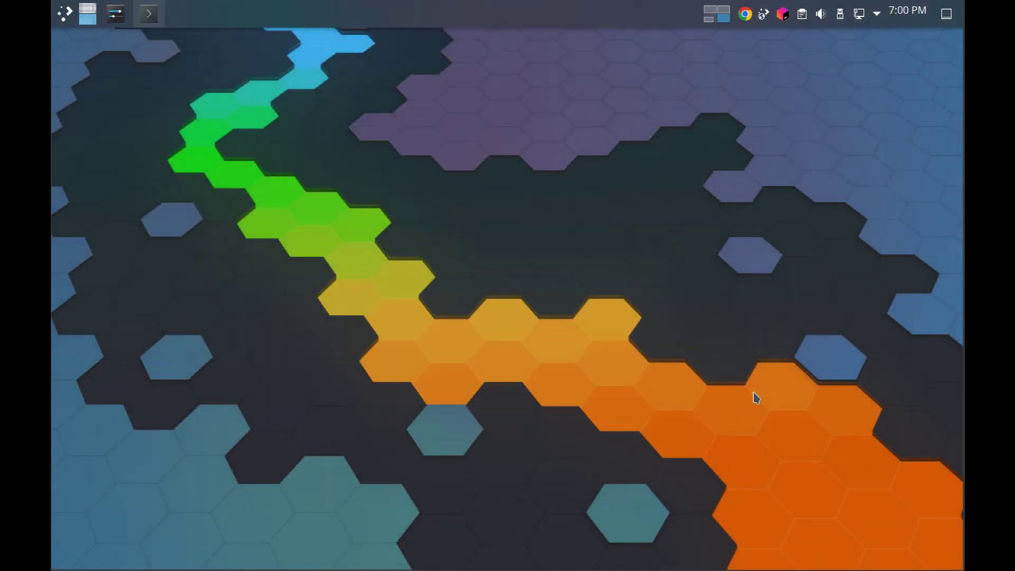
key(ctrl+F2)
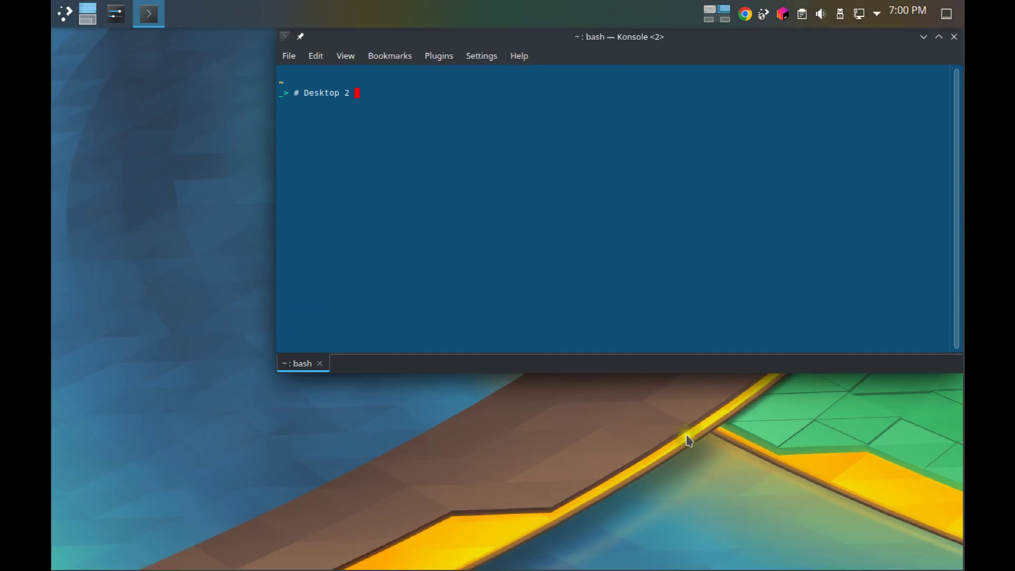
key(ctrl+F1)
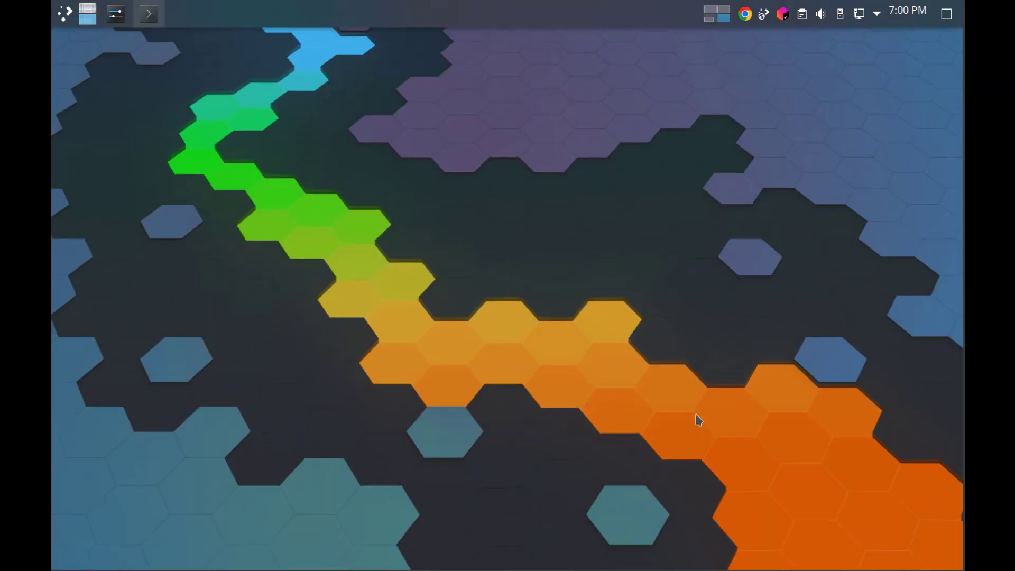
Step: Set the Software Development activity's wallpaper to Elarun
right_click(632, 174)
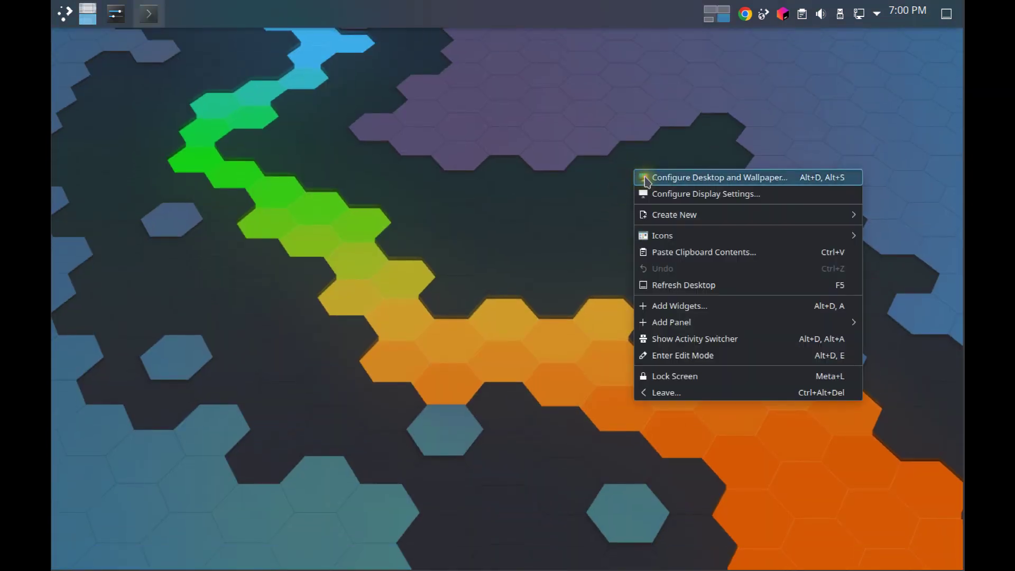
click(642, 177)
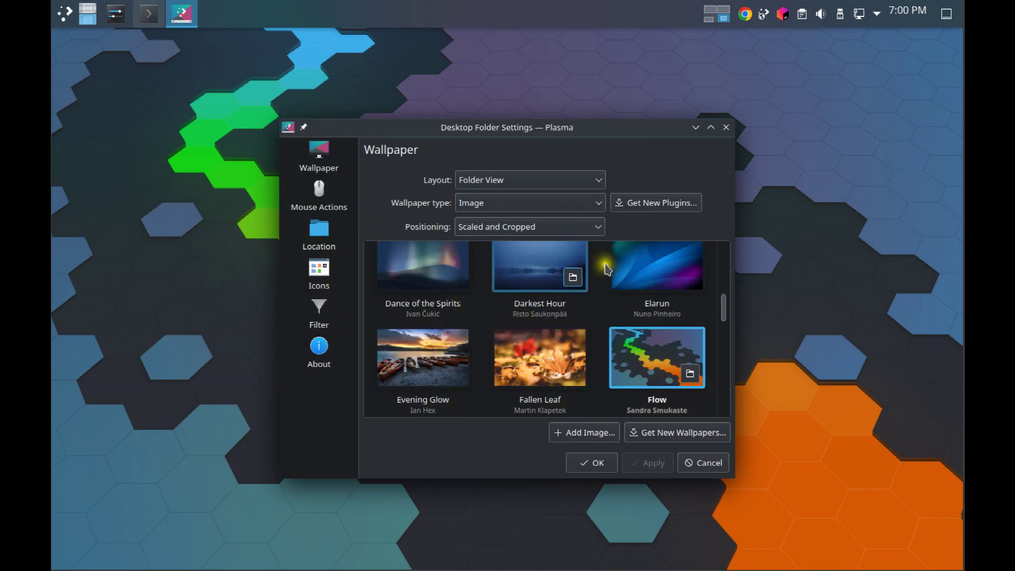
click(651, 267)
click(650, 462)
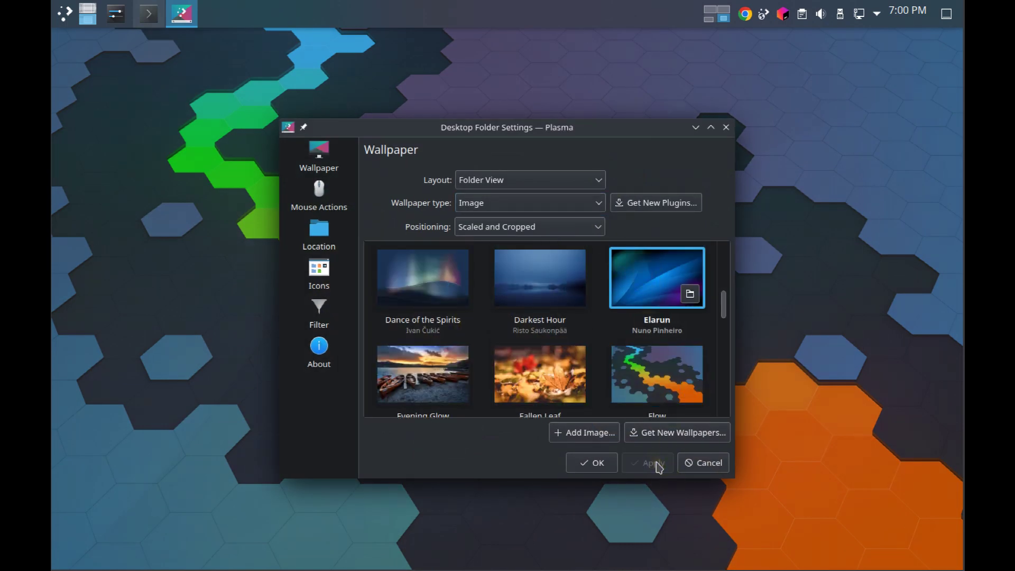
click(614, 467)
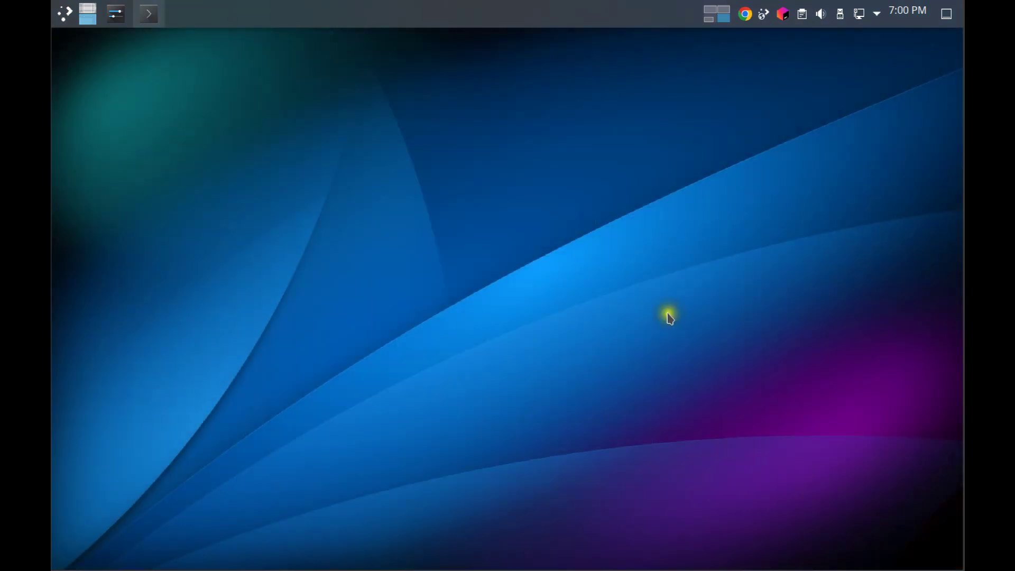
Step: Minimize the Konsole window on the Main activity's Desktop 2, and compare the wallpapers of the two activities
key(ctrl+F2)
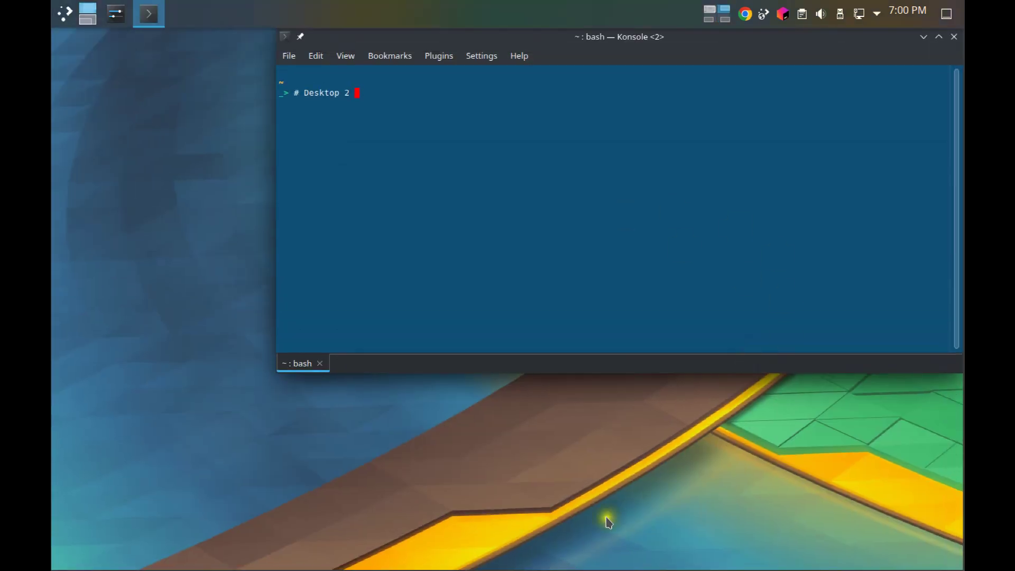
click(923, 37)
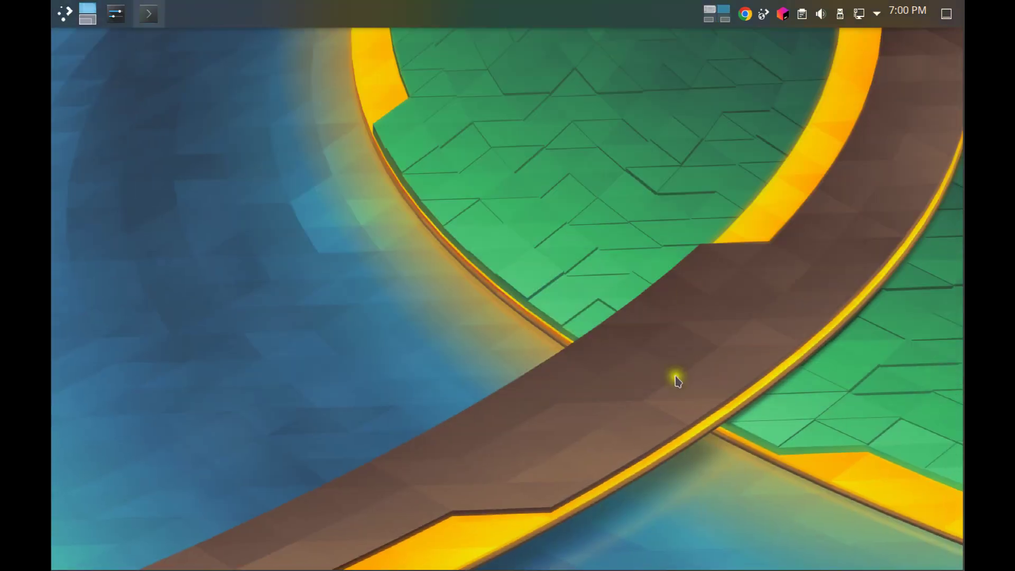
key(ctrl+F1)
key(ctrl+F2)
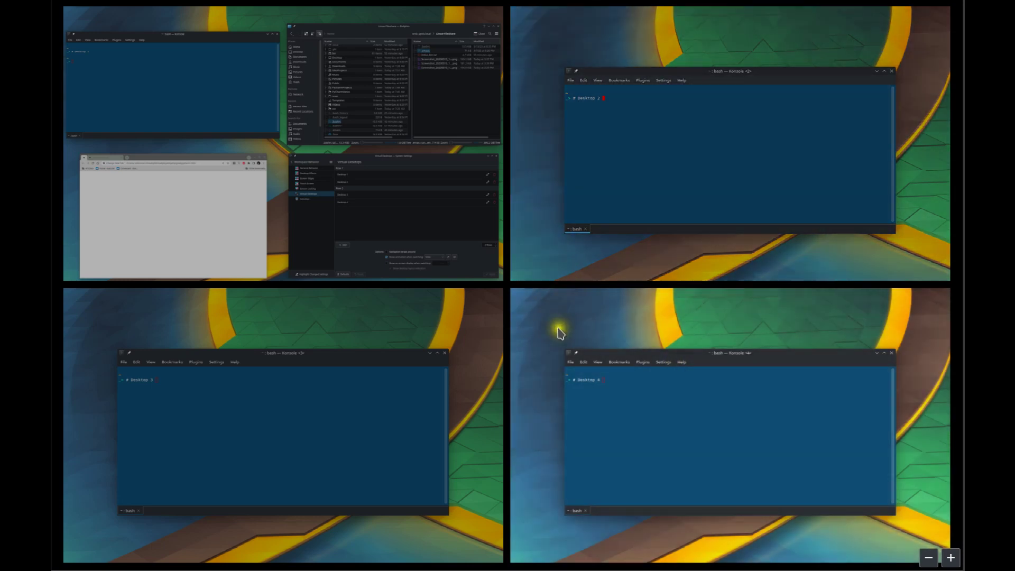
Step: Examine the desktops of the Main and Software Development activities in the grid overview, ending on the Software Development desktop
click(560, 333)
key(ctrl+F2)
key(ctrl+F8)
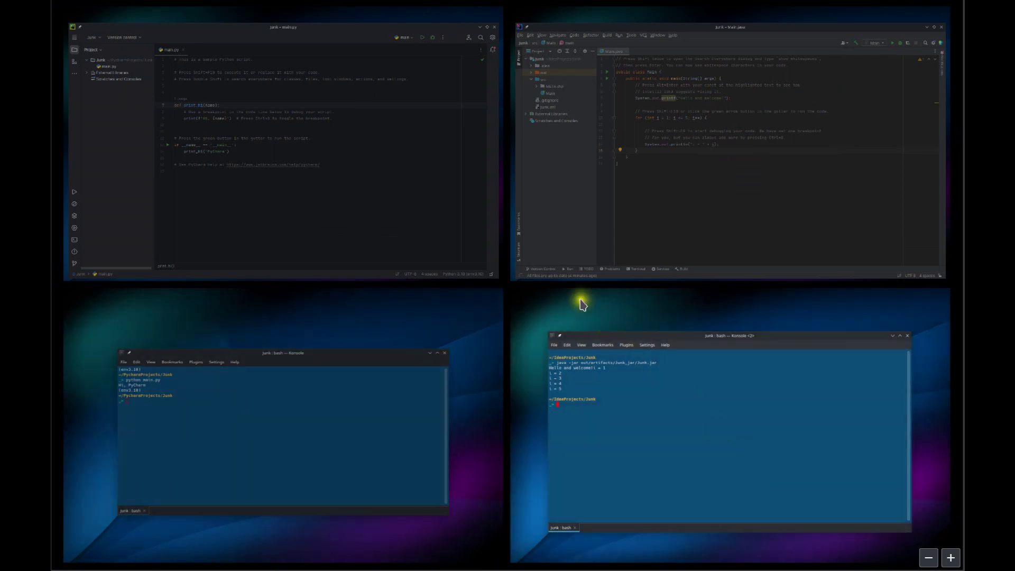
key(ctrl+F8)
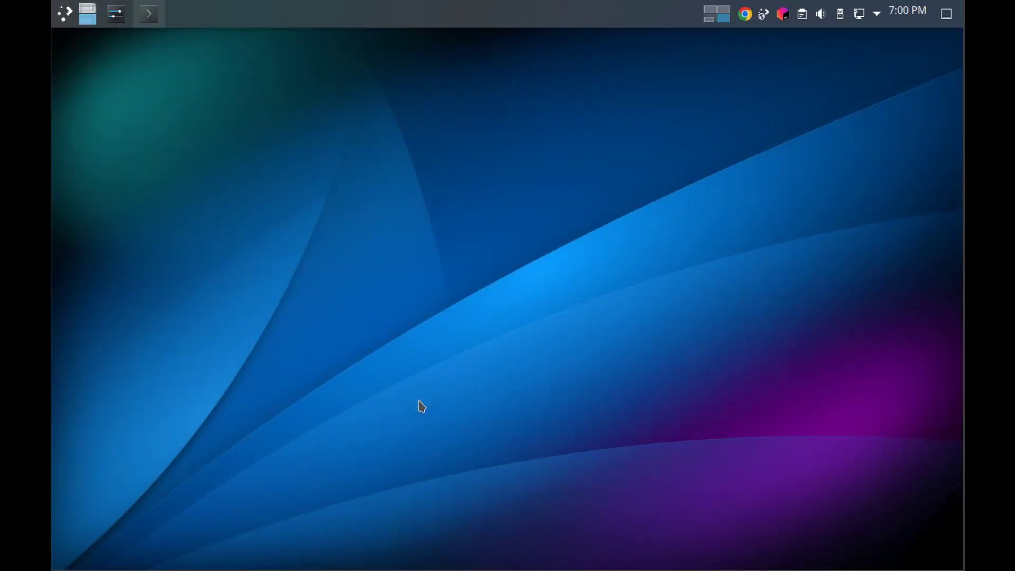